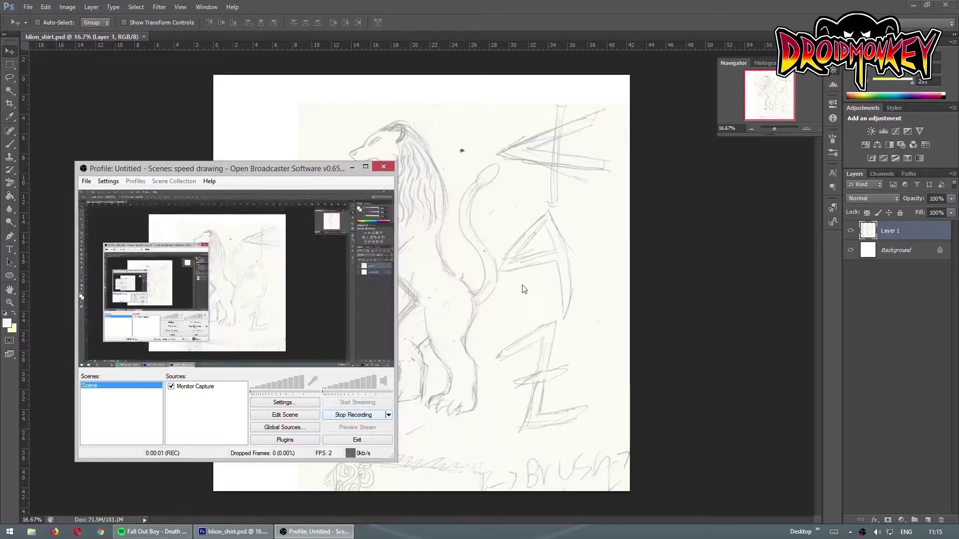
- Set a 360 px brush in red and paint a test stroke across the page top
type("360")
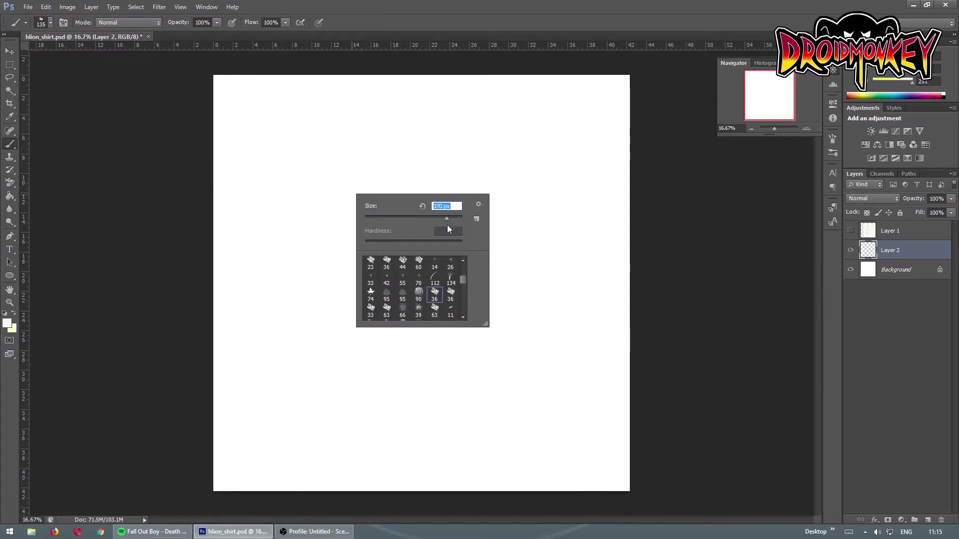
left_click(7, 324)
left_click(734, 178)
left_click_drag(285, 168, 549, 155)
- Add orange as a second colour and vary strokes with Color Dynamics, then test it
left_click(12, 328)
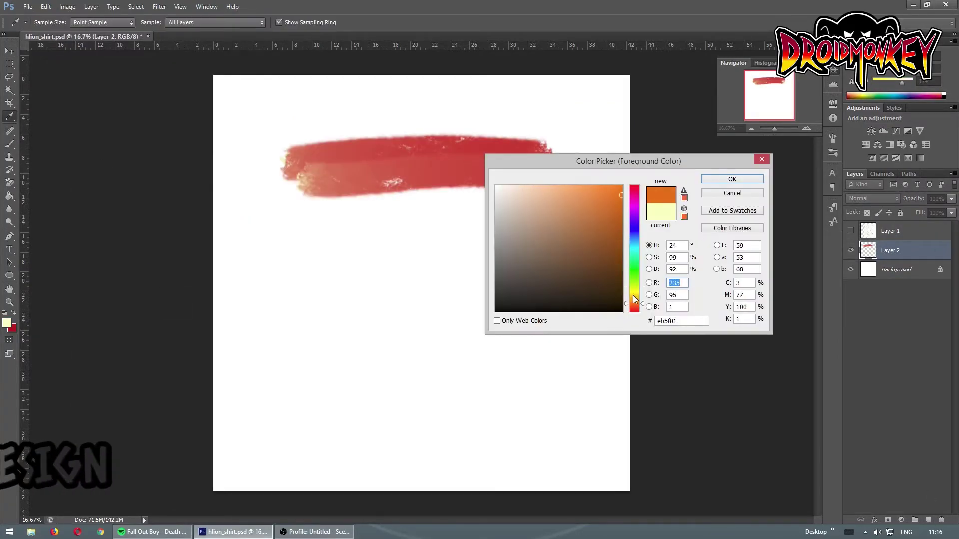
left_click(734, 178)
left_click(832, 139)
left_click(660, 212)
left_click_drag(305, 202, 547, 197)
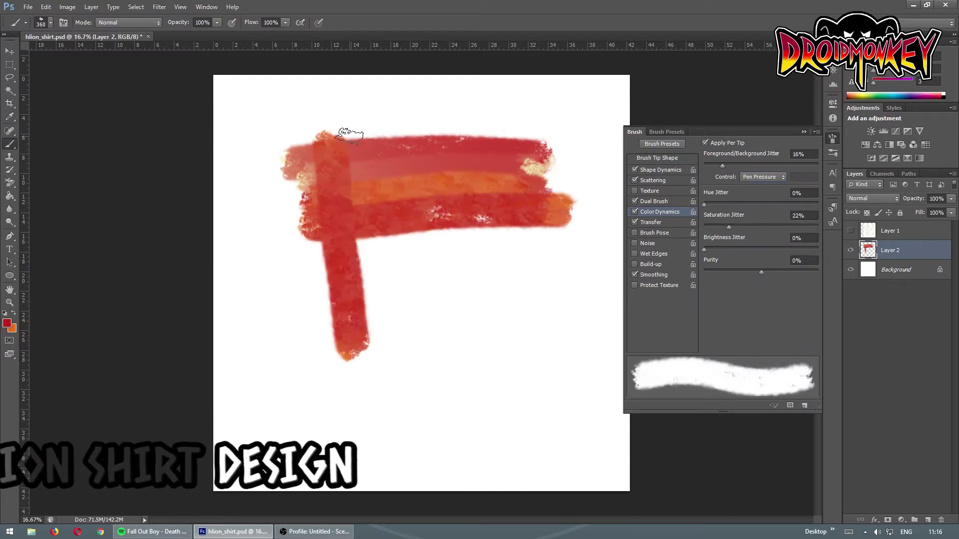
- Paint vertical red-orange strokes inside the selected panel area
left_click(9, 145)
left_click_drag(272, 100, 279, 429)
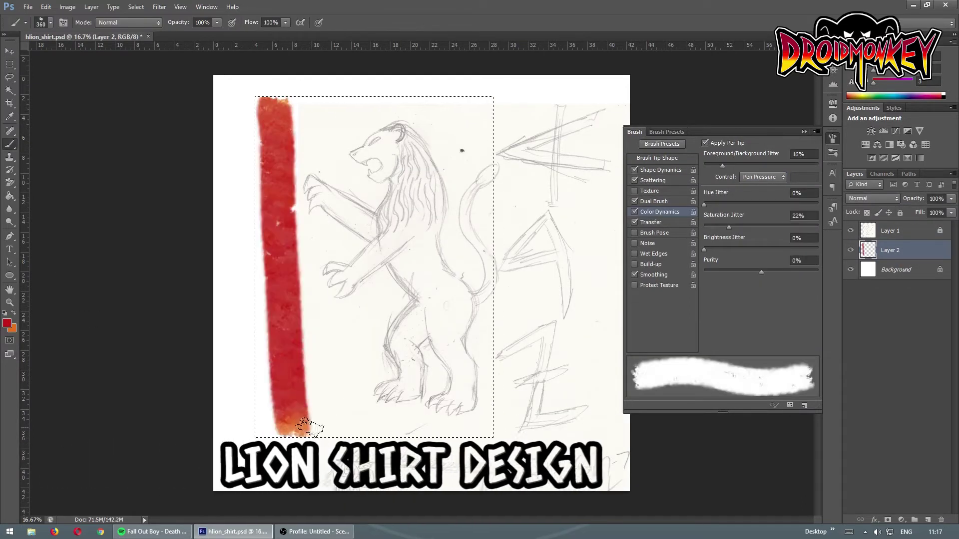
left_click_drag(320, 100, 329, 430)
left_click_drag(360, 100, 369, 429)
left_click_drag(395, 109, 397, 414)
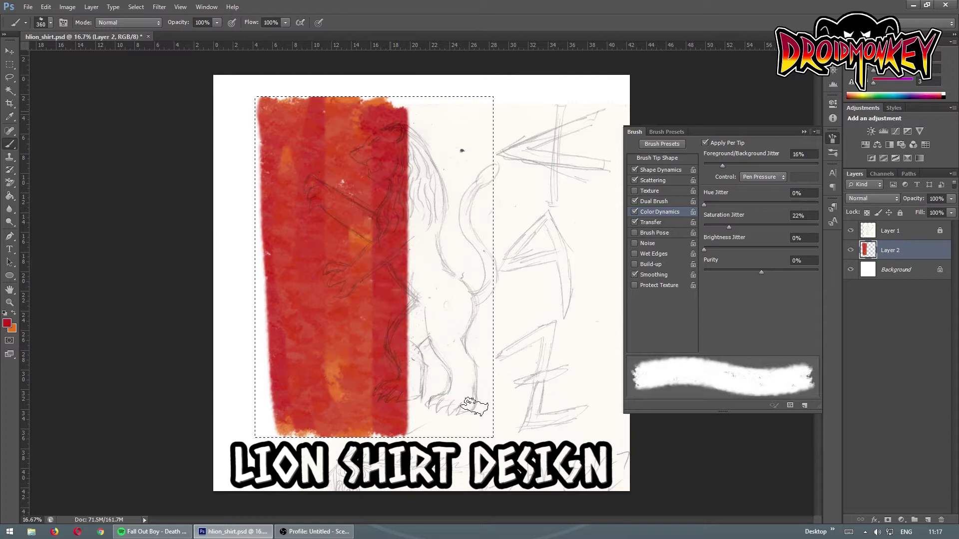
left_click_drag(269, 190, 275, 430)
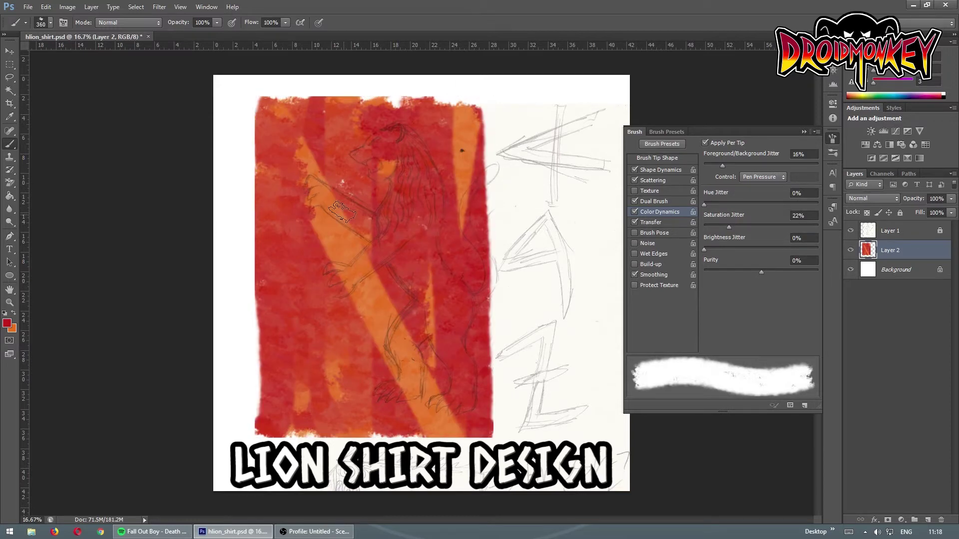
- Drop the selection and cover the whole page with red and orange-red strokes
key("ctrl+d")
left_click_drag(247, 110, 502, 115)
left_click_drag(250, 144, 499, 149)
left_click_drag(240, 189, 515, 245)
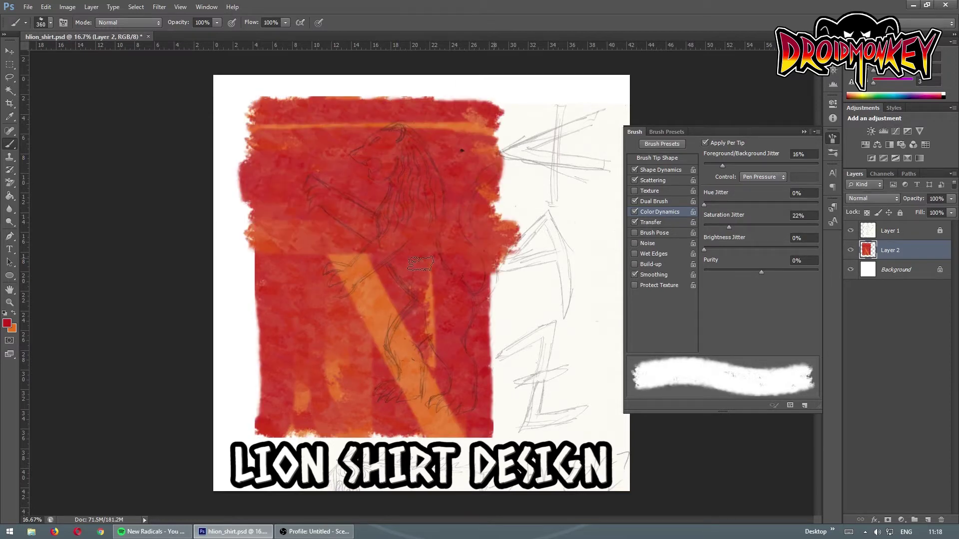
left_click_drag(234, 269, 514, 300)
left_click_drag(245, 319, 529, 360)
mouse_move(235, 369)
left_mouse_down()
mouse_move(333, 404)
mouse_move(499, 424)
left_mouse_up()
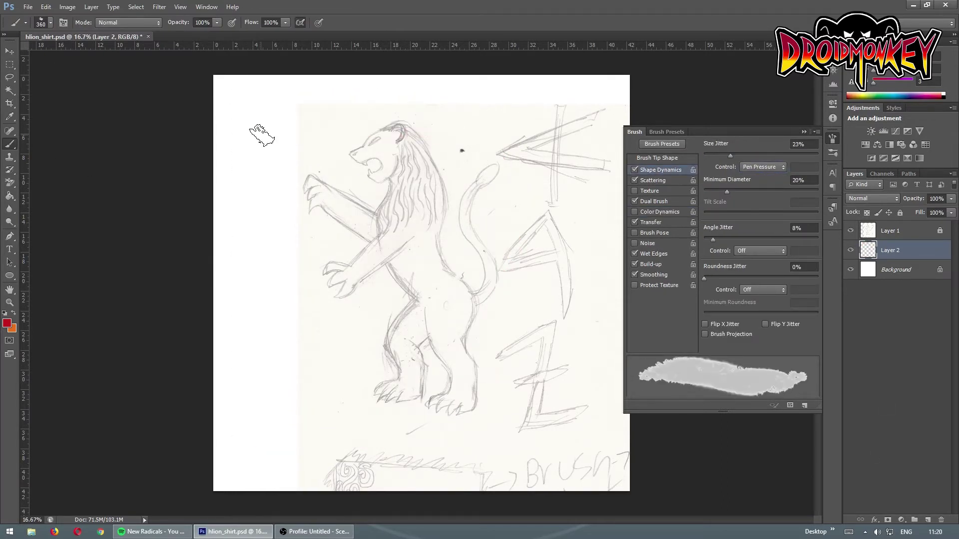
- Paint dense dark red over the panel, lion's lower body and edges, and save
left_click_drag(449, 122, 474, 165)
mouse_move(259, 175)
left_mouse_down()
mouse_move(463, 186)
mouse_move(265, 195)
mouse_move(265, 310)
mouse_move(430, 305)
mouse_move(465, 203)
mouse_move(472, 314)
mouse_move(299, 399)
left_mouse_up()
mouse_move(293, 281)
left_mouse_down()
mouse_move(342, 336)
mouse_move(297, 330)
mouse_move(332, 411)
mouse_move(379, 422)
mouse_move(481, 118)
mouse_move(359, 98)
mouse_move(269, 97)
left_mouse_up()
left_click_drag(479, 244, 474, 420)
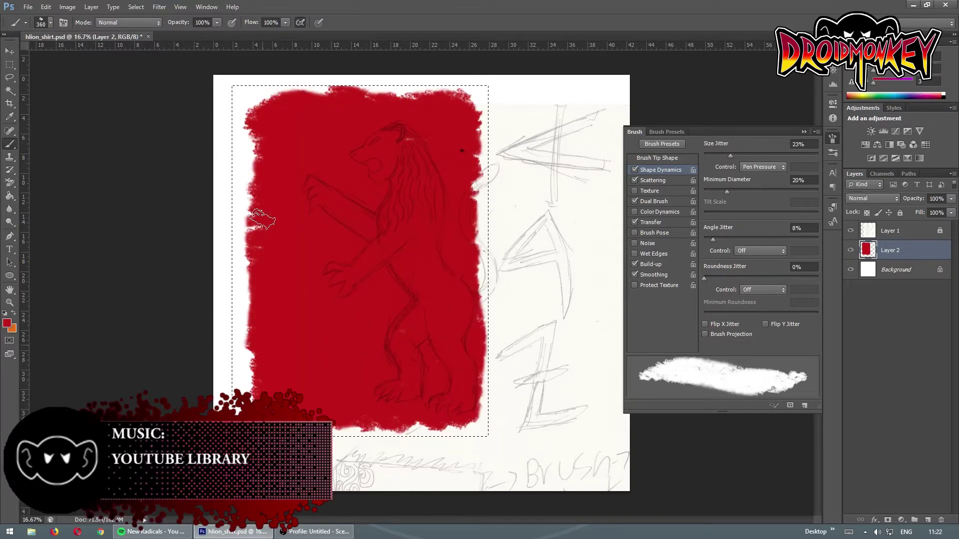
left_click_drag(254, 350, 249, 135)
key("ctrl+s")
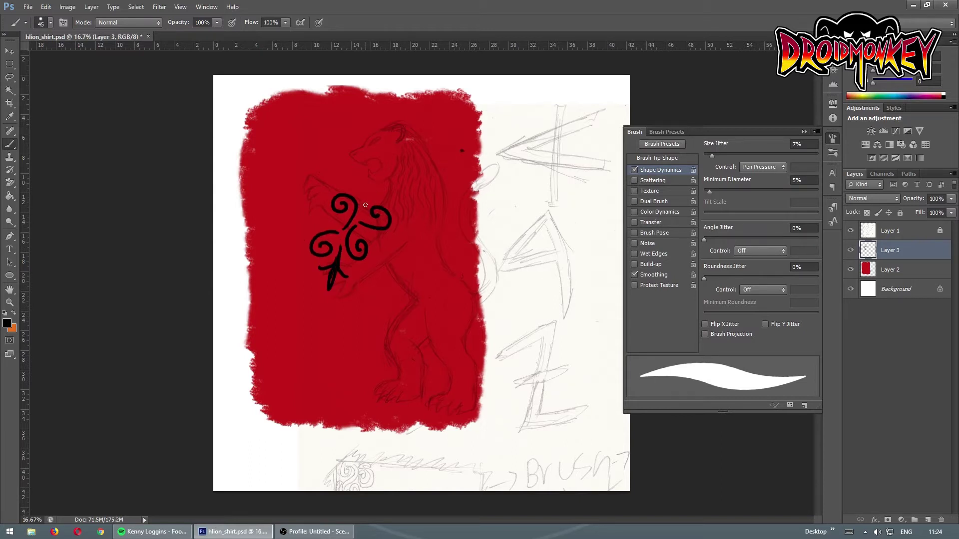
- Finish the ornament's arrowhead, define it as a brush preset, and clear it from the layer
left_click_drag(379, 243, 404, 257)
key("w")
left_click(45, 7)
left_click(85, 235)
key("Return")
key("Delete")
- Stamp scattered black ornaments on the red panel with the 200 px ornament brush
key("b")
right_click(483, 396)
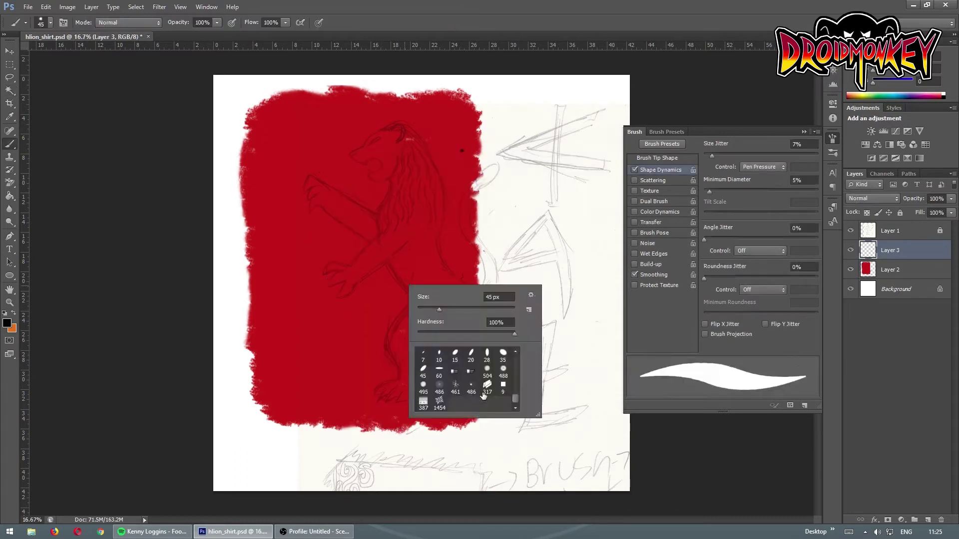
double_click(439, 400)
key("bracketleft")
key("bracketleft")
key("bracketleft")
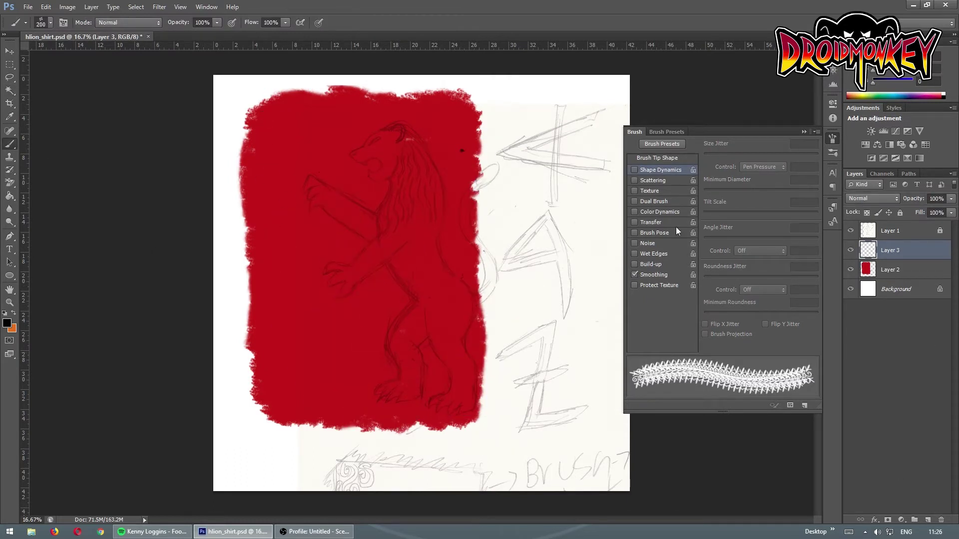
left_click(634, 170)
left_click_drag(704, 156, 768, 155)
left_click_drag(742, 195, 749, 195)
left_click_drag(300, 133, 385, 353)
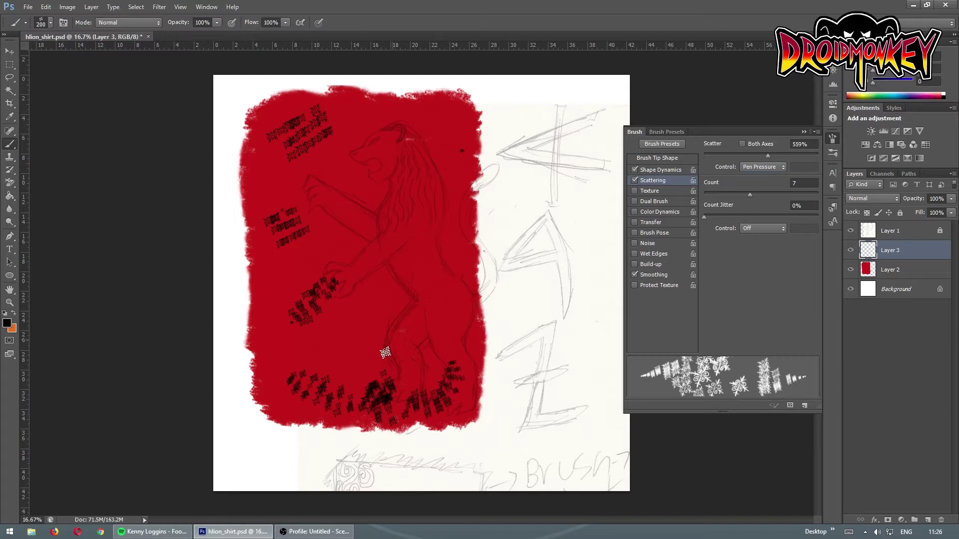
- Test pen-pressure angle and 600 px snowflake stamps, undoing both sets of marks
left_click(660, 169)
left_click(761, 251)
left_click(750, 270)
key("ctrl+alt+z")
key("ctrl+alt+z")
key("bracketright")
key("bracketright")
key("bracketright")
left_click_drag(283, 90, 315, 341)
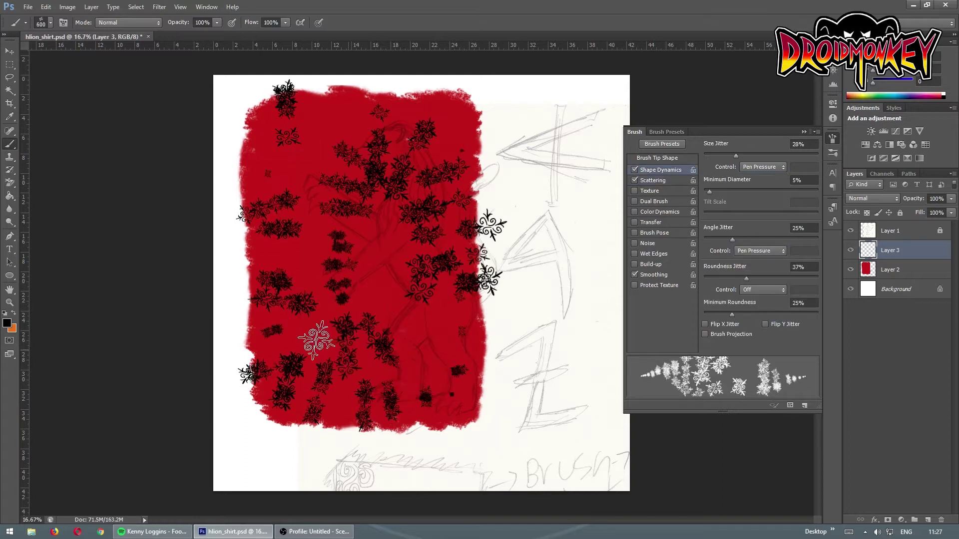
key("ctrl+alt+z")
- Stamp a single ornament on its own and define it as a pattern
key("m")
left_click(850, 269)
key("b")
left_click(257, 240)
key("m")
left_click(851, 250, "alt")
left_click_drag(237, 205, 286, 264)
left_click(46, 7)
key("Return")
- Test a 35 Pattern Overlay on a red panel copy, then delete the duplicated layers
key("ctrl+j")
double_click(919, 270)
left_click(570, 338)
type("35")
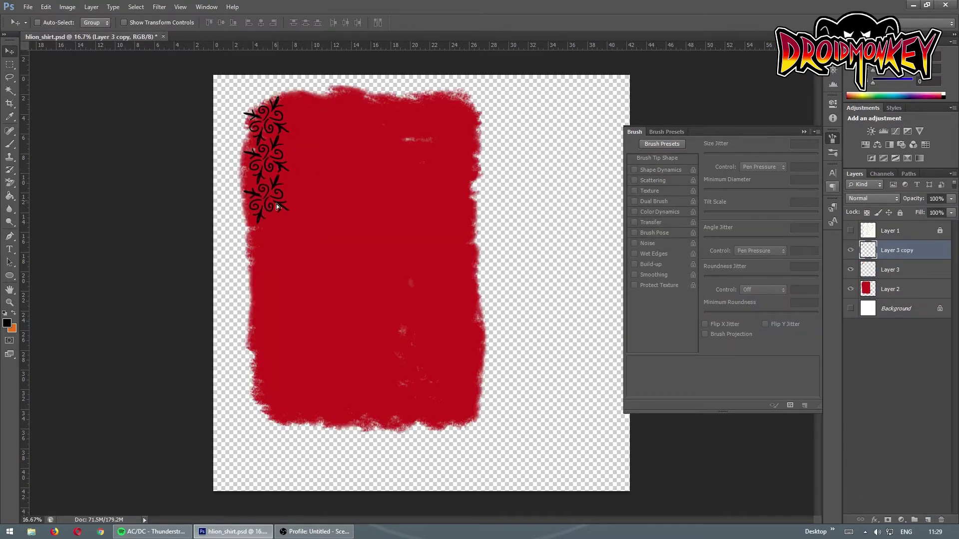
left_click_drag(277, 203, 269, 198)
left_click(941, 522)
key("b")
left_click(660, 170)
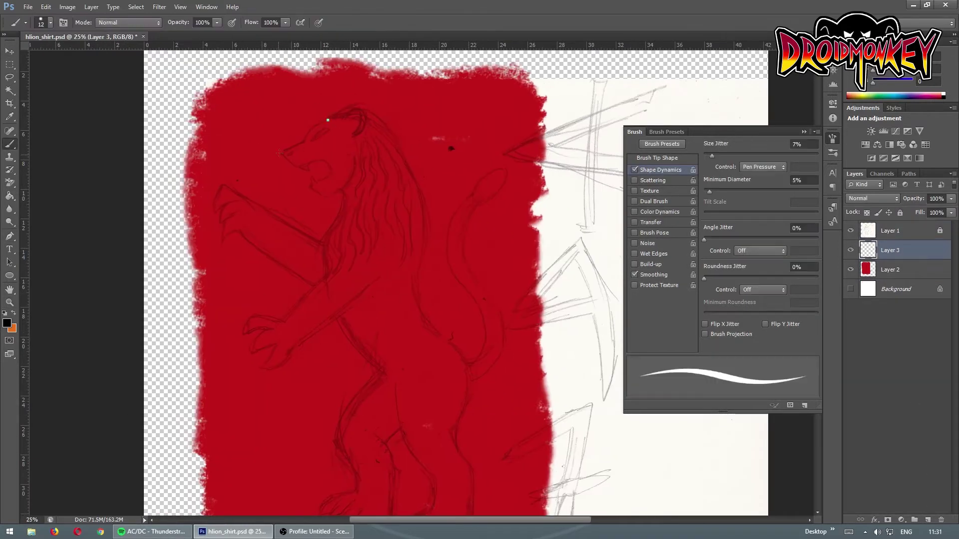
- Pen-trace the lion's head and chest, stroke it in dark navy, and remove the path
key("p")
left_click_drag(309, 131, 305, 139)
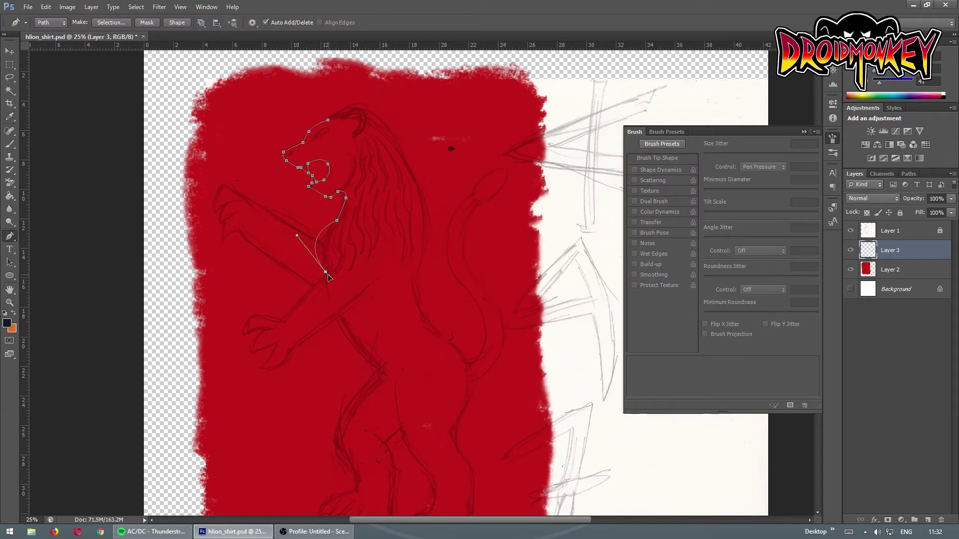
left_click_drag(323, 263, 332, 304)
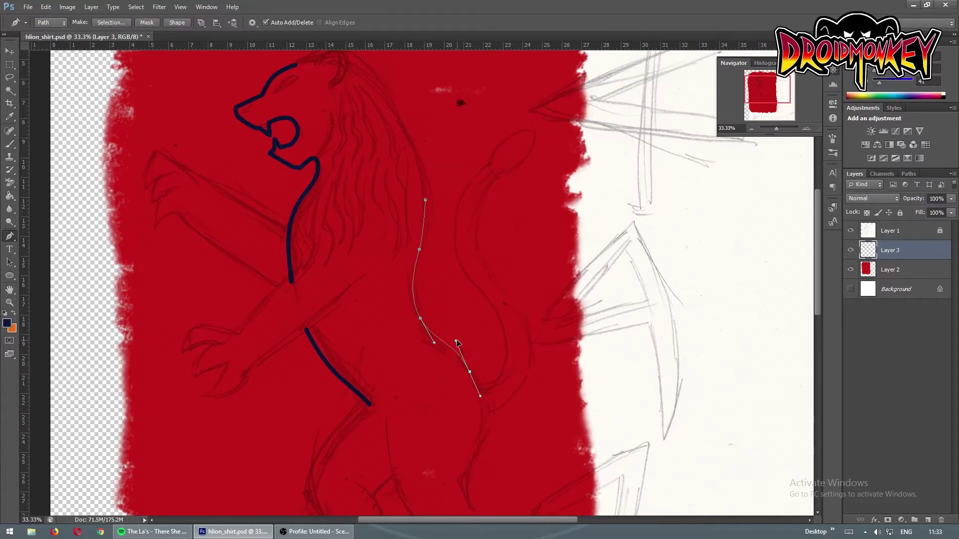
scroll(817, 274, "down", 4)
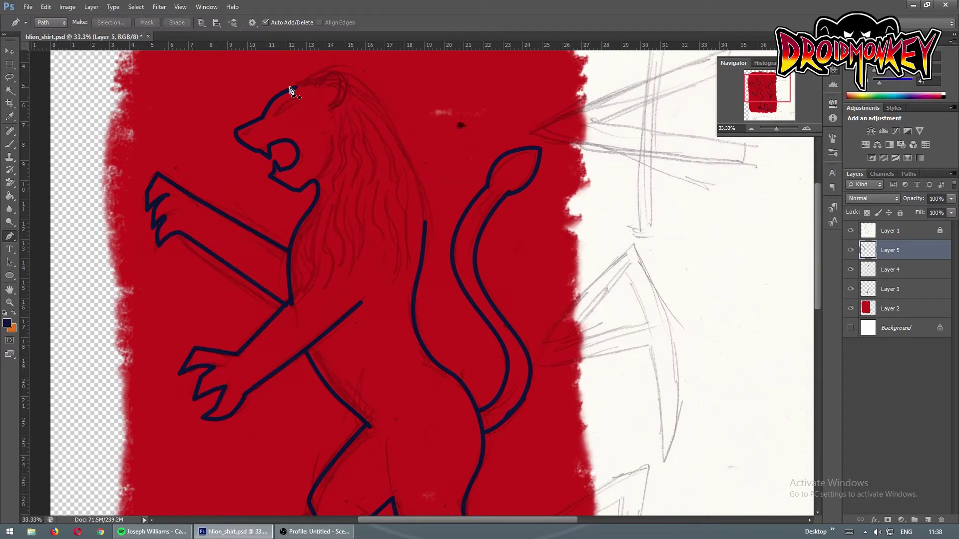
right_click(351, 99)
left_click(380, 131)
key("b")
key("Return")
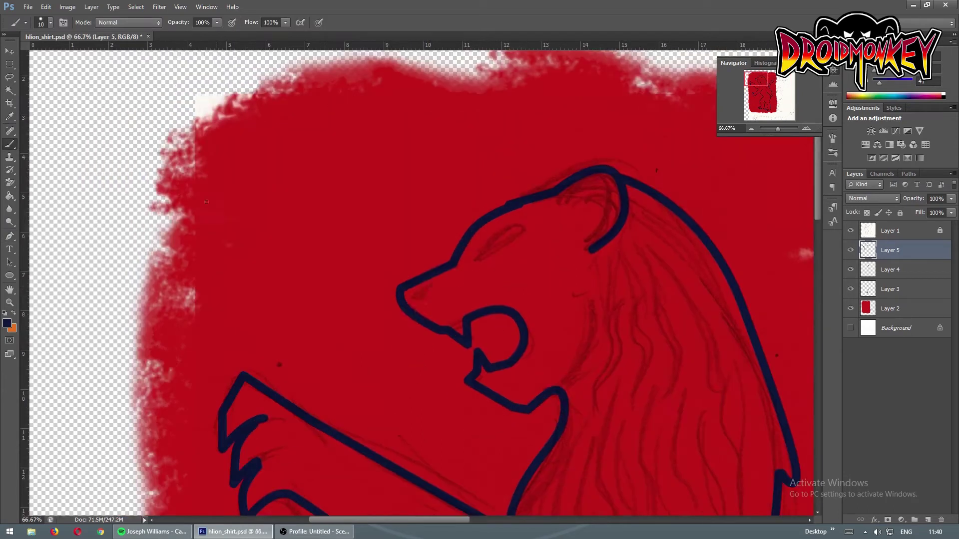
- Stroke the eye and neck paths in dark navy and remove the finished path
right_click(452, 234)
left_click(503, 308)
left_click(609, 175)
left_click(610, 213)
right_click(632, 200)
left_click(659, 260)
scroll(580, 194, "down", 3)
key("Return")
- Trace the neck edge toward the chest and brush in wavy navy mane strands
left_click(493, 357)
left_click_drag(508, 458, 519, 471)
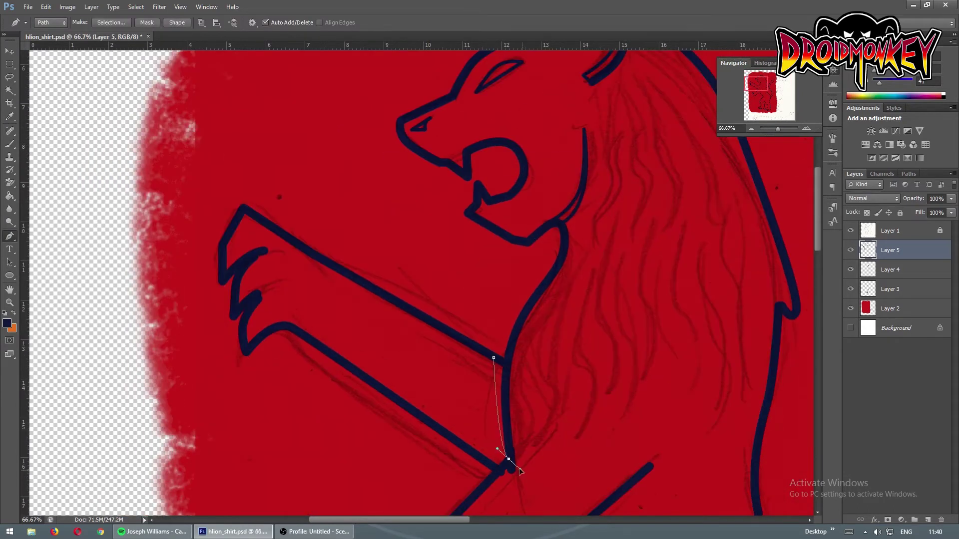
key("b")
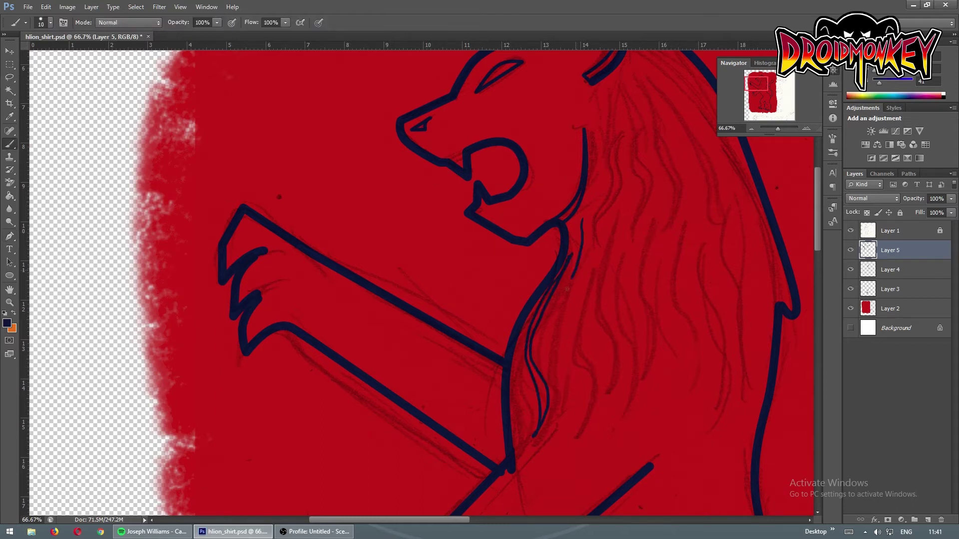
left_click_drag(567, 289, 549, 405)
scroll(590, 246, "up", 3)
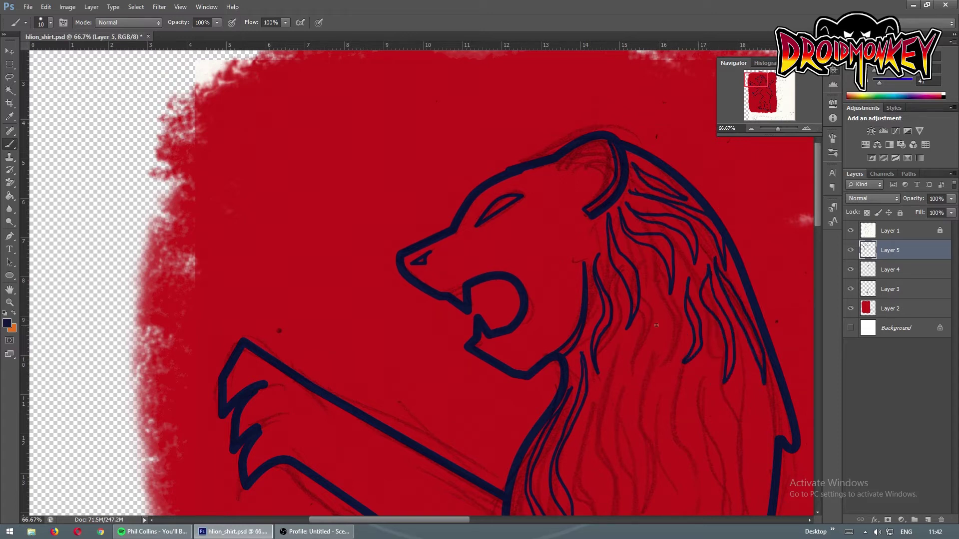
scroll(577, 325, "down", 4)
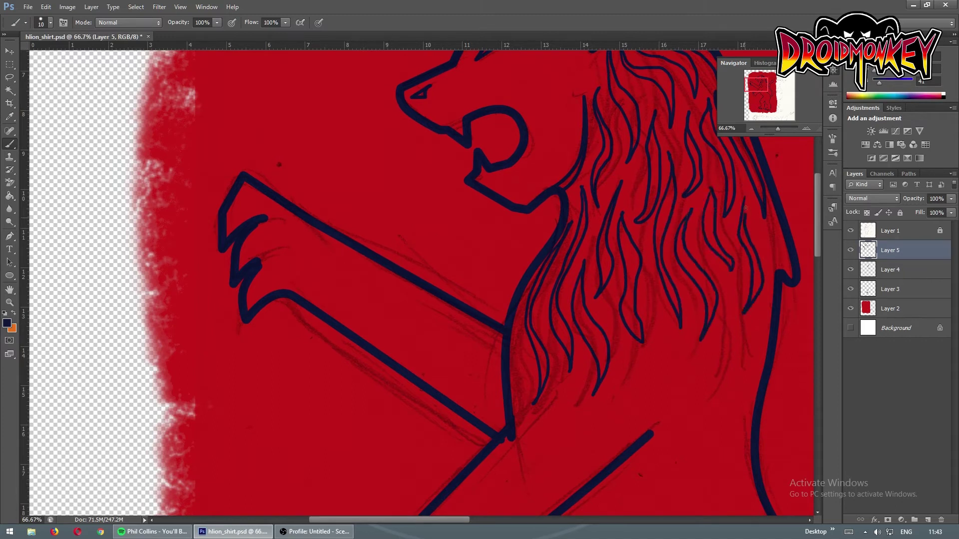
- Merge the lion outline layers and fill the lion solid with the Paint Bucket
left_click(751, 129)
left_click(752, 128)
left_click(751, 129)
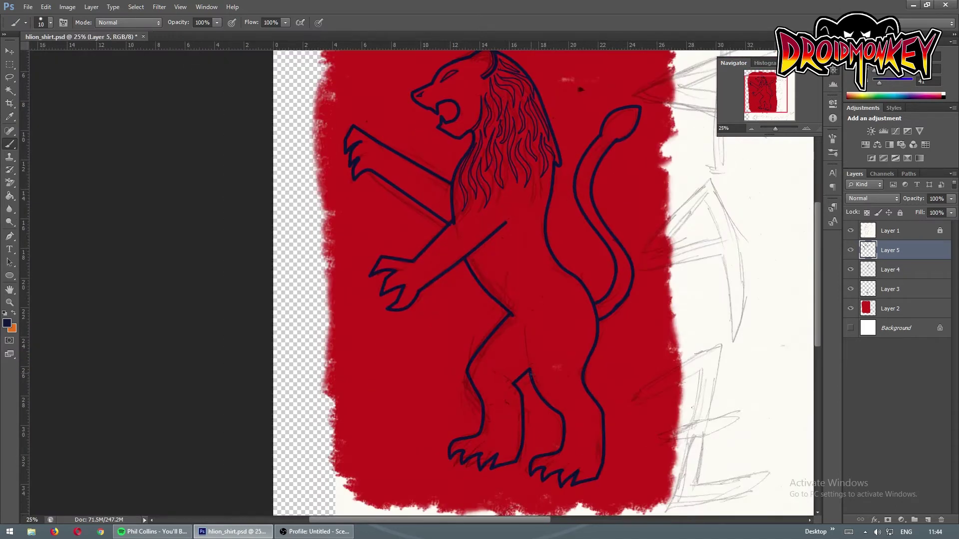
key("w")
left_click(868, 249, "ctrl")
key("ctrl+e")
key("ctrl+e")
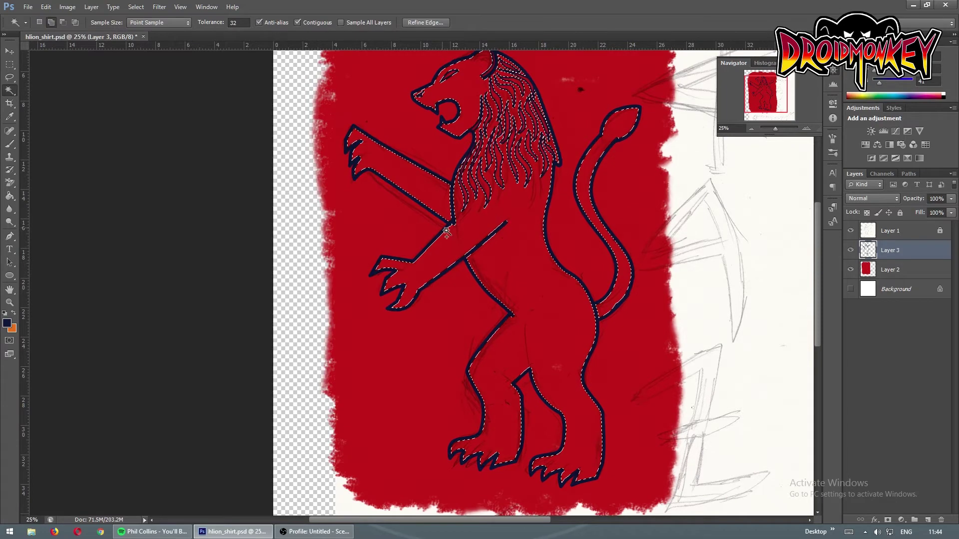
scroll(821, 240, "up", 1)
key("g")
left_click(428, 250)
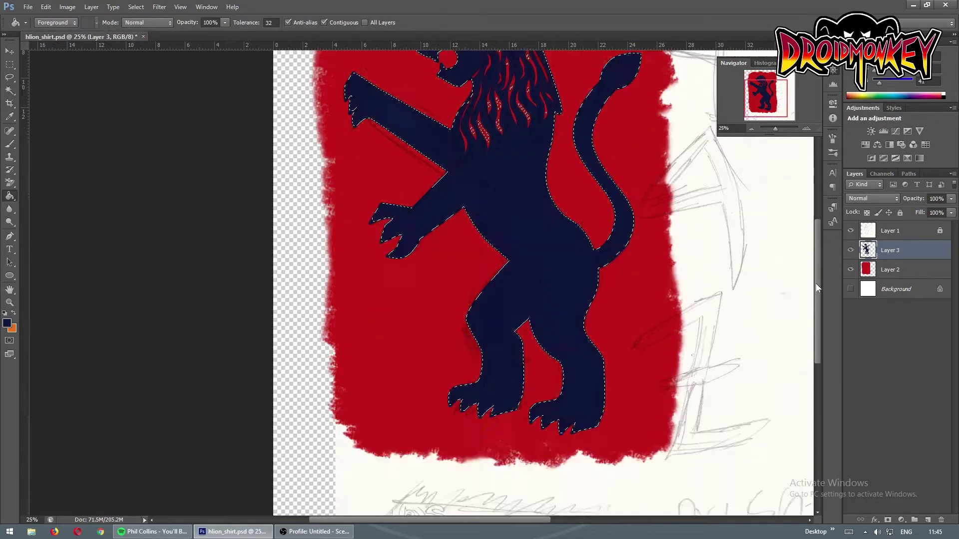
key("ctrl+d")
- Zoom in and drag a horizontal guide to frame the lettering area
key("w")
key("ctrl+plus")
key("ctrl+plus")
scroll(322, 225, "up", 4)
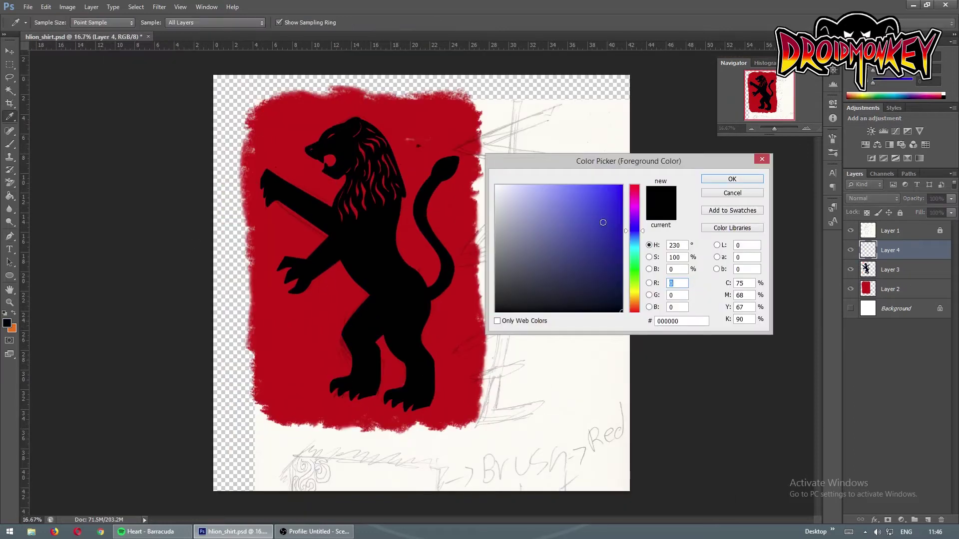
left_click_drag(100, 46, 138, 203)
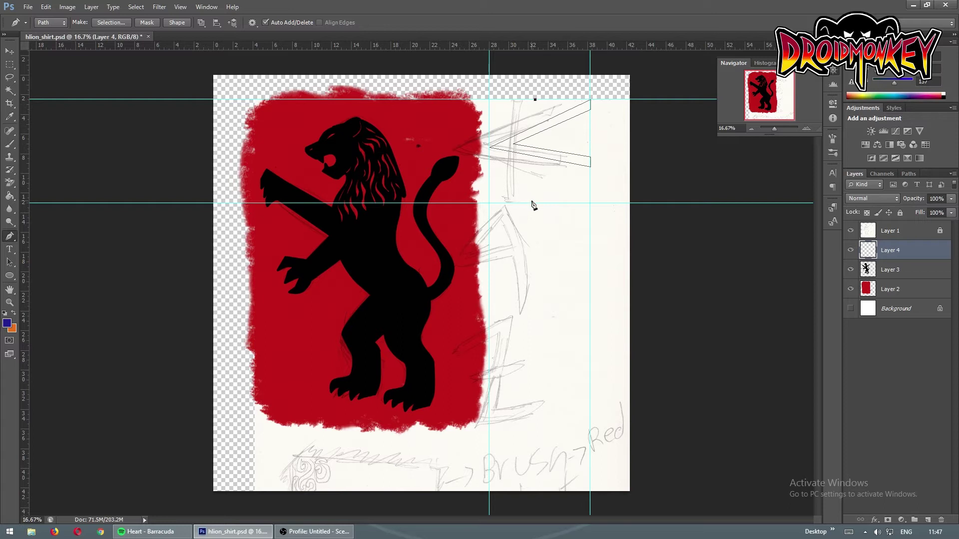
- Draw the K's stem outline with the Pen tool and fill it with blue
key("ctrl+alt+z")
key("ctrl+alt+z")
key("ctrl+alt+z")
key("Escape")
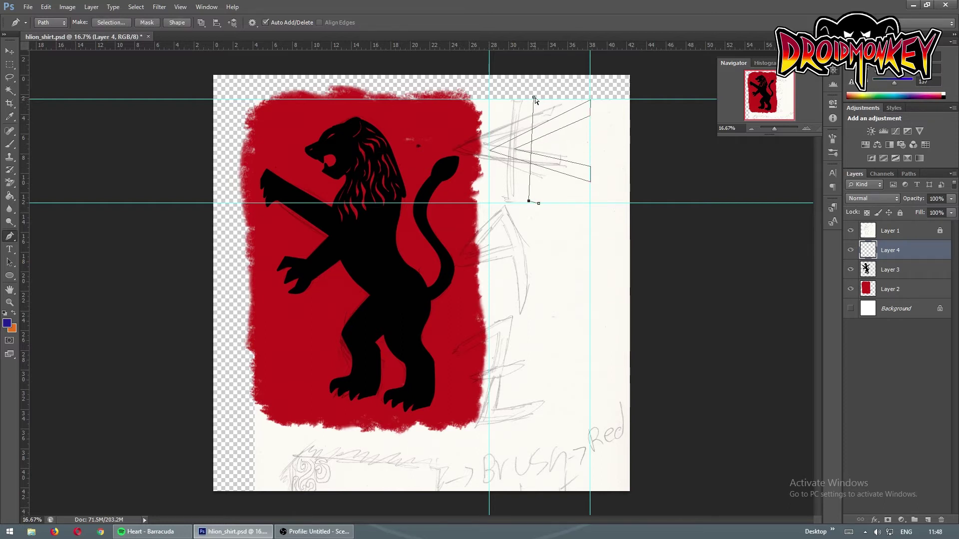
left_click(539, 99)
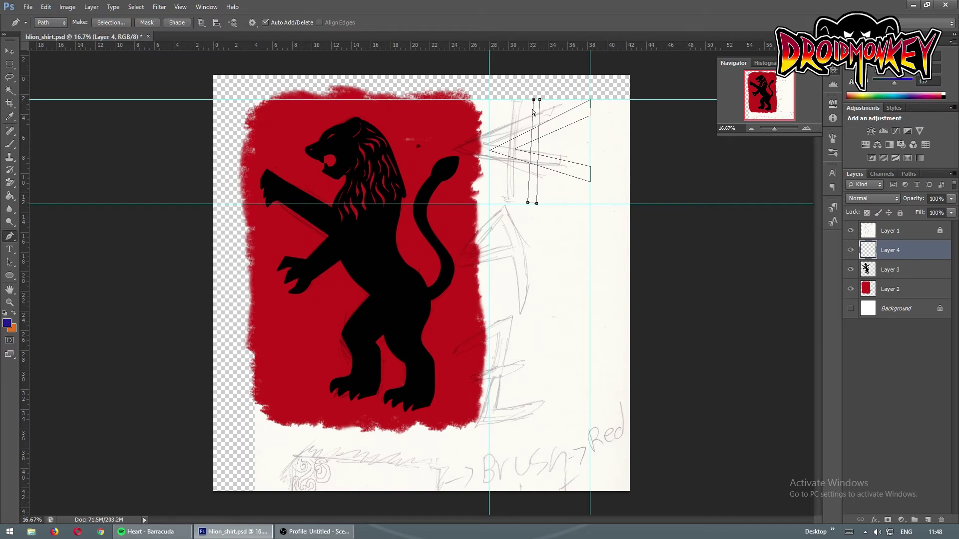
right_click(538, 88)
right_click(625, 136)
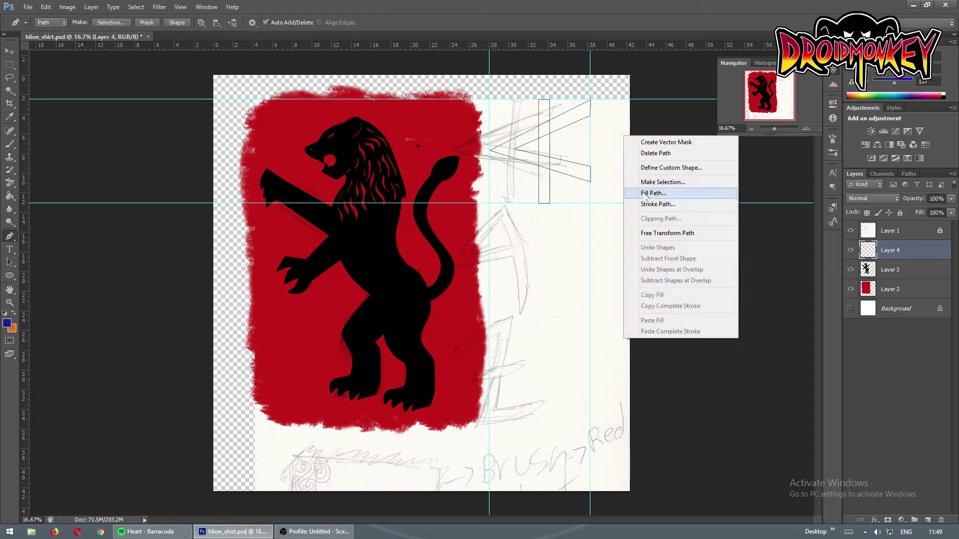
left_click(649, 193)
- Draw the A outline and fill it with blue
key("m")
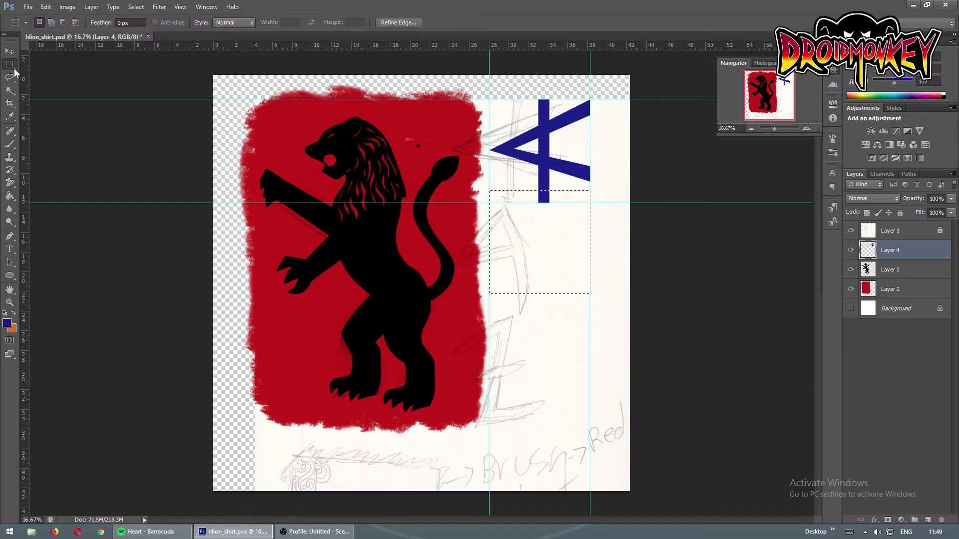
key("p")
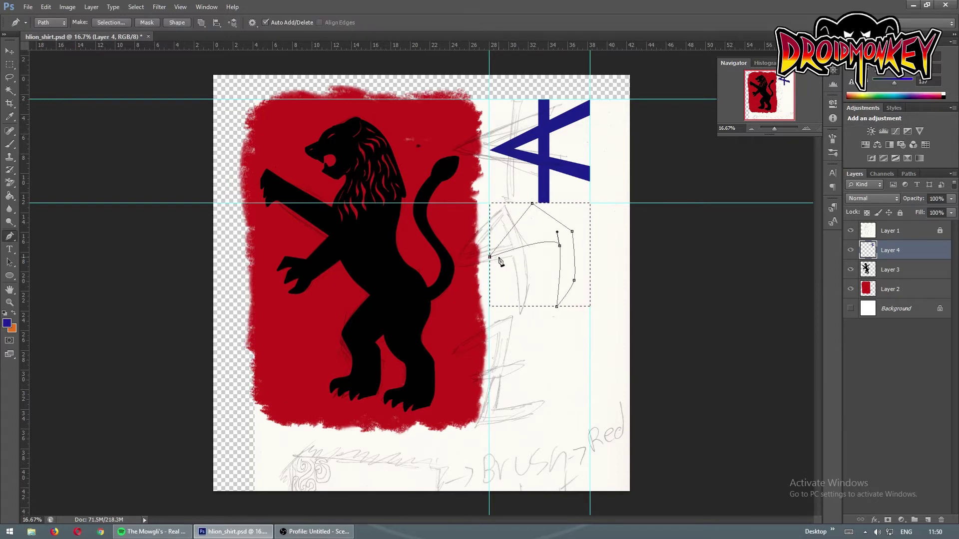
key("Delete")
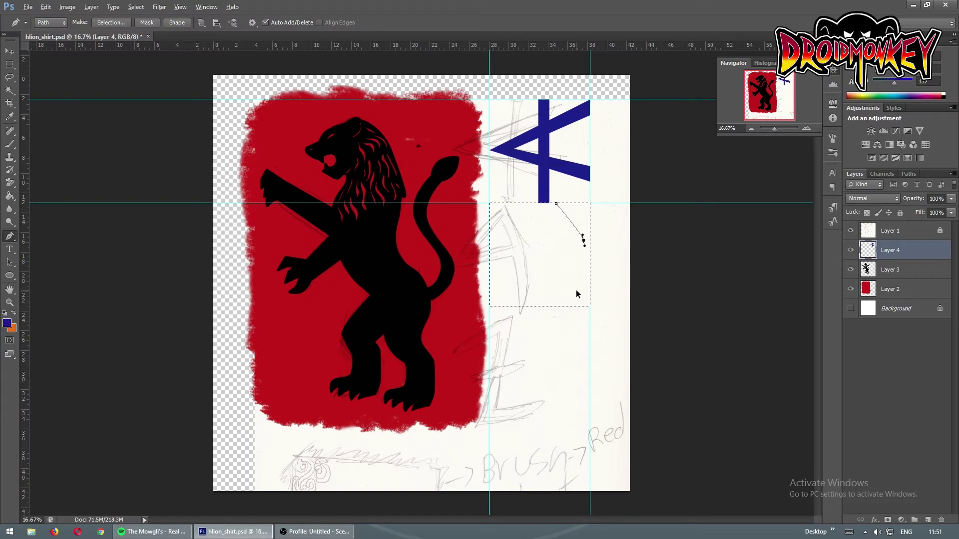
key("Delete")
right_click(519, 239)
key("Return")
- Cut the triangular hole out of the A using a subtract path
left_click(201, 23)
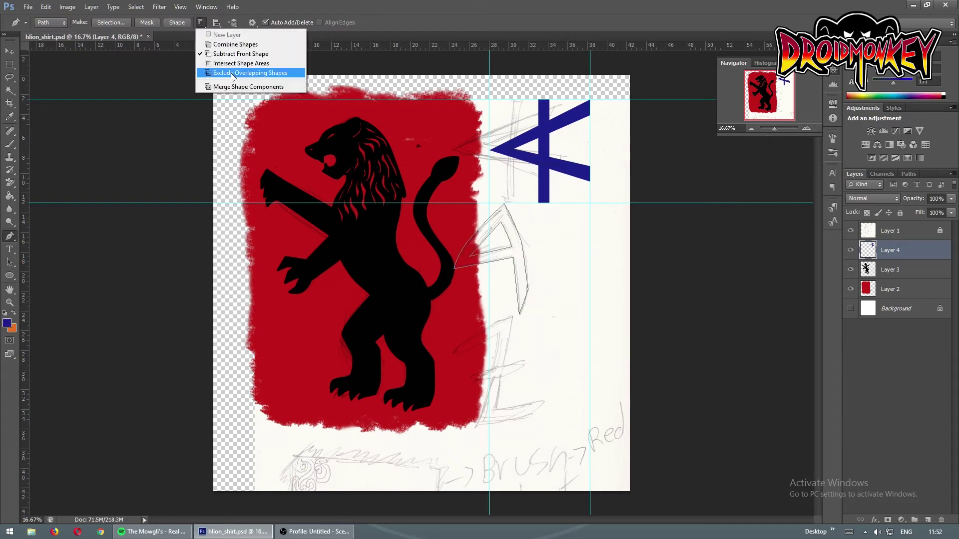
left_click(249, 73)
left_click(499, 223)
left_click(471, 254)
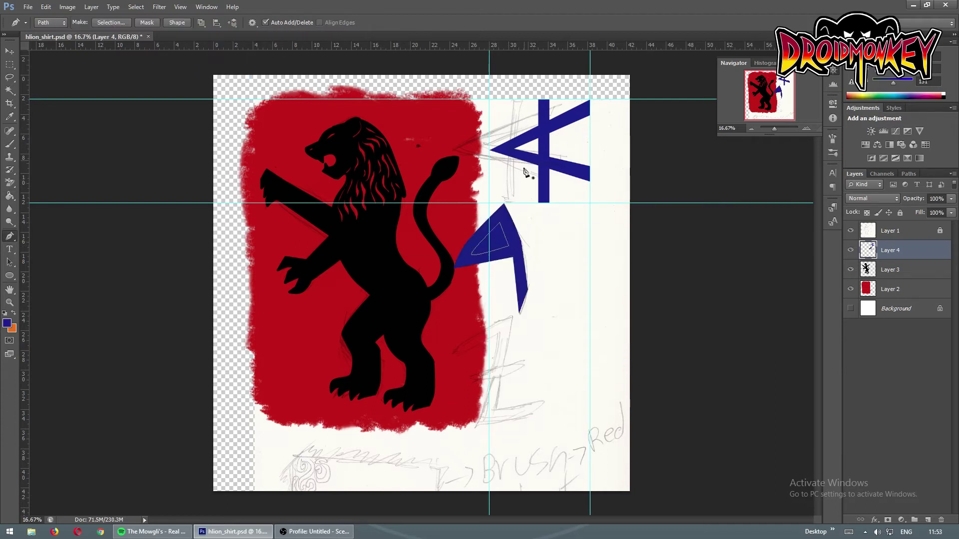
key("ctrl+Return")
key("Delete")
key("ctrl+d")
- Draw the Z outline and fill it with blue
left_click(452, 351)
left_click_drag(510, 314, 515, 320)
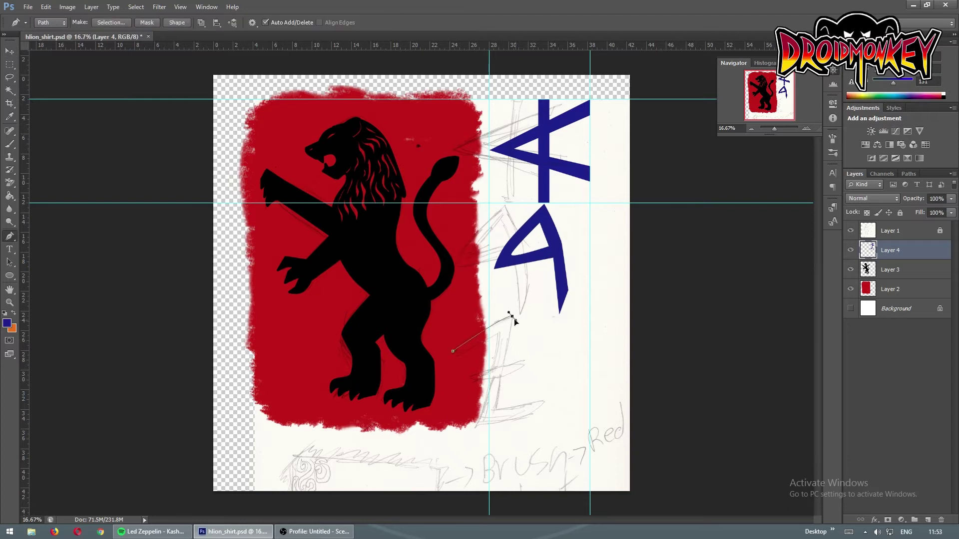
right_click(508, 341)
key("Return")
- Stretch the KAZ letters wider with Free Transform and fill them white
key("v")
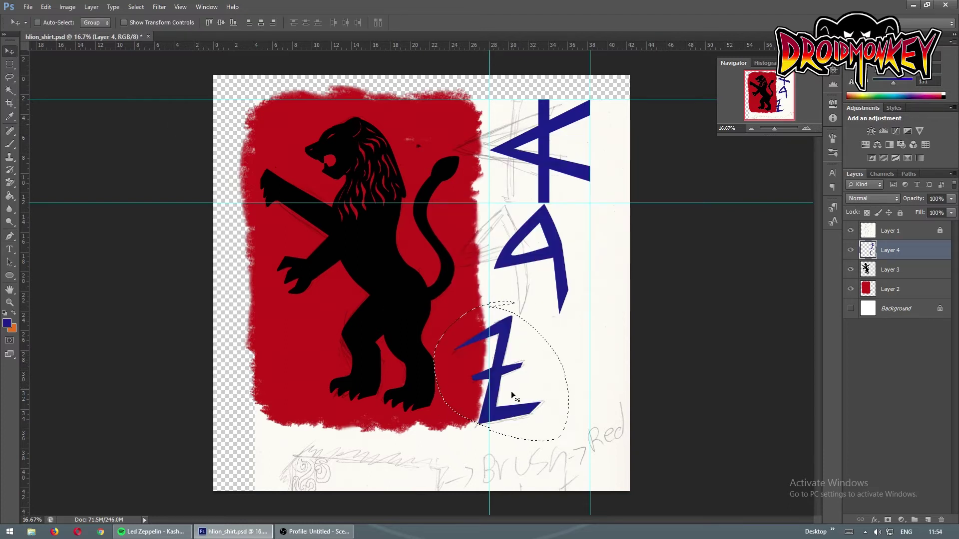
key("ctrl+t")
left_click_drag(492, 425, 459, 427)
key("Return")
key("shift+alt+BackSpace")
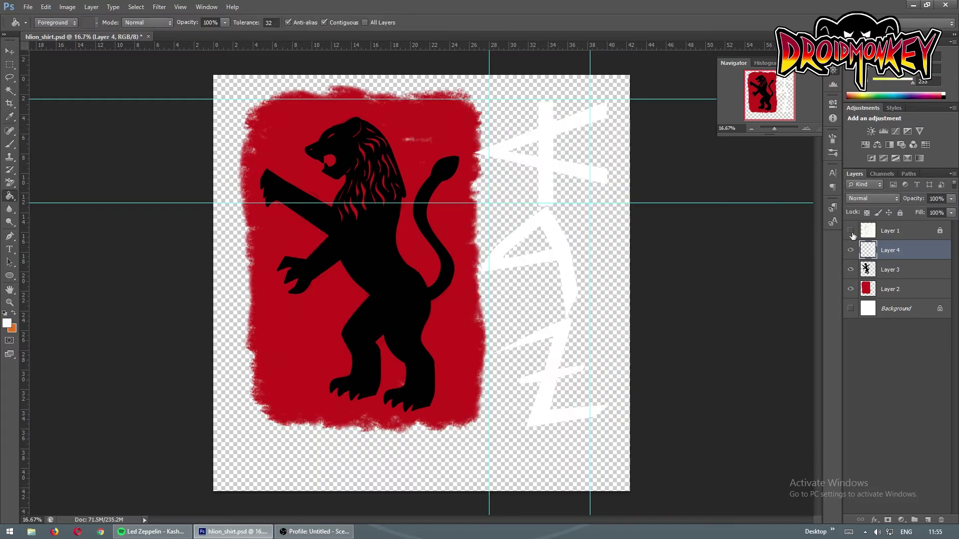
- Hide the sketch layer, fill the background black, and save
left_click(850, 230)
key("g")
left_click(624, 462)
key("ctrl+s")
- Stretch the KAZ letters taller with Free Transform
left_click(599, 300, "ctrl")
key("ctrl+t")
left_click_drag(542, 102, 542, 92)
key("Return")
- Turn the traced leg path into a selection
key("ctrl+Return")
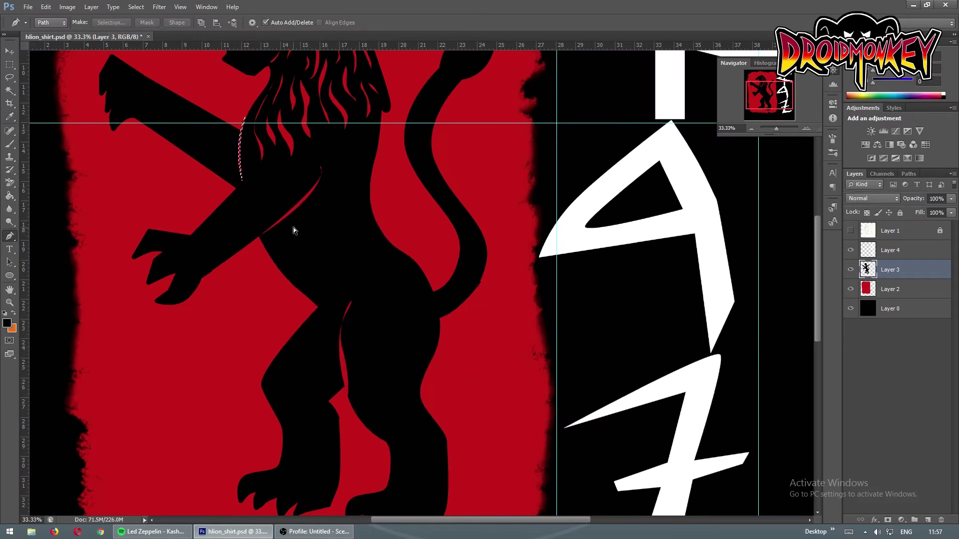
scroll(512, 159, "up", 3)
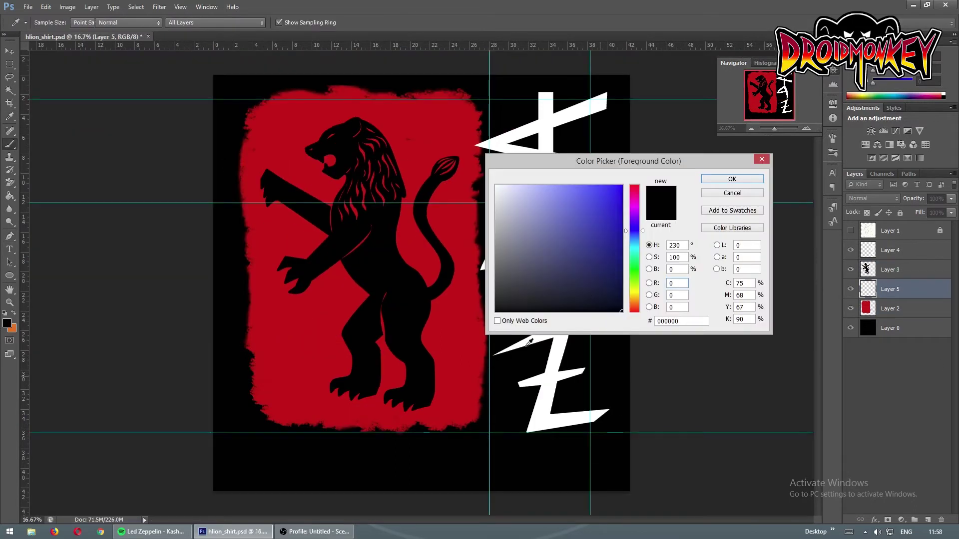
key("Return")
- Give the brush pen-pressure size jitter and a texture pattern, then paint black strokes on the lower-left red area
left_click(832, 119)
left_click(763, 166)
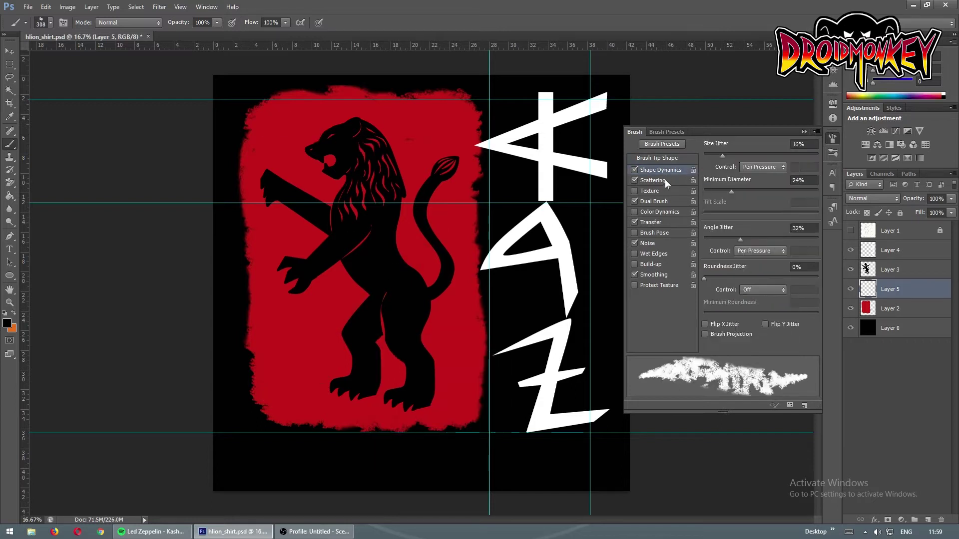
left_click(650, 191)
left_click(734, 155)
left_click_drag(302, 350, 259, 394)
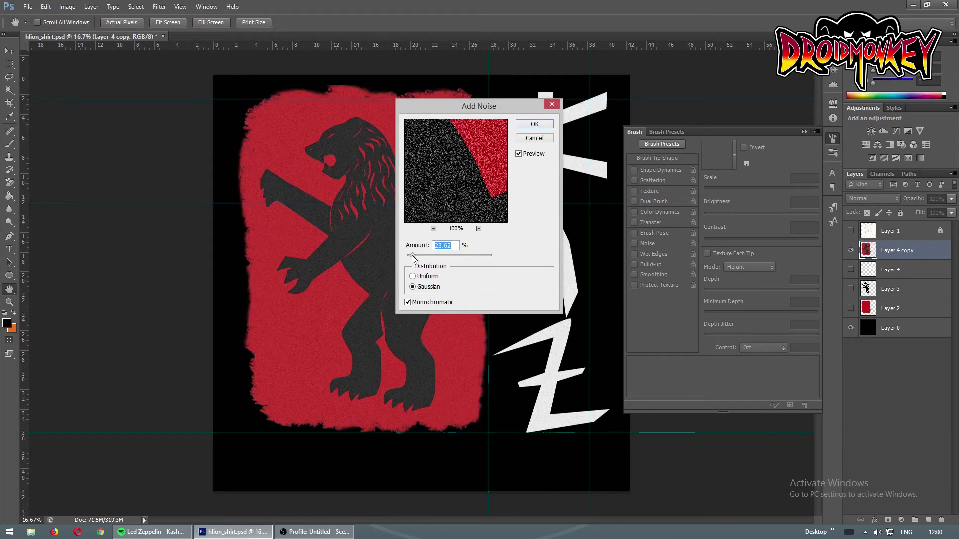
- Use the Magic Wand to select the red panel area around the lion
key("Return")
key("w")
left_click(333, 288)
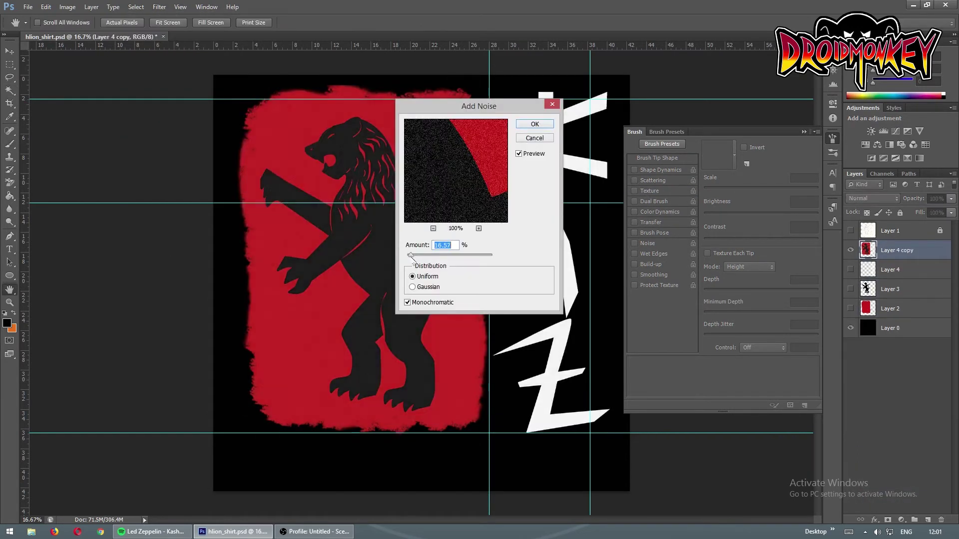
key("Return")
left_click(159, 7)
key("Return")
key("w")
left_click(427, 147)
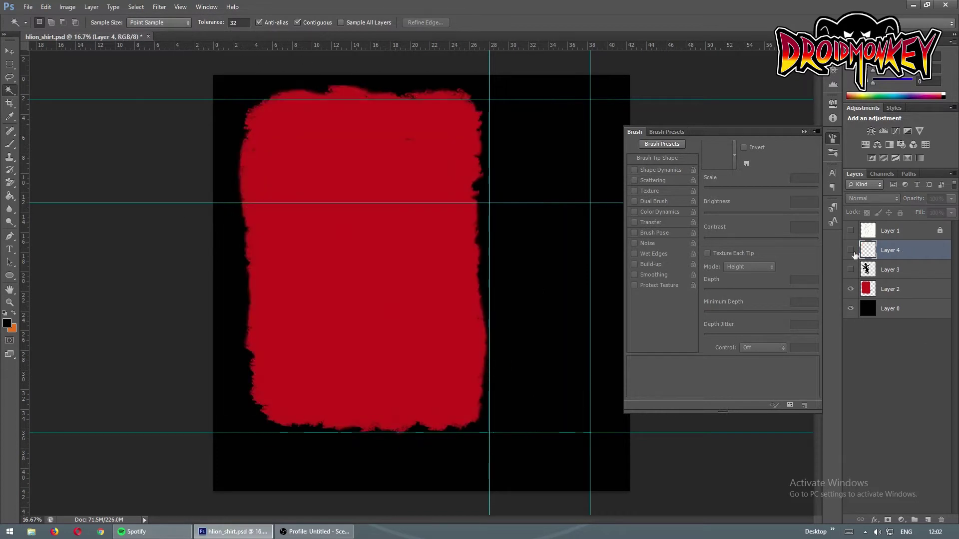
- Show the lion and letter layers again, cut the lion shape from the red panel copy, deselect and save
left_click_drag(850, 250, 851, 270)
left_click(890, 270)
key("Delete")
key("ctrl+d")
key("ctrl+s")
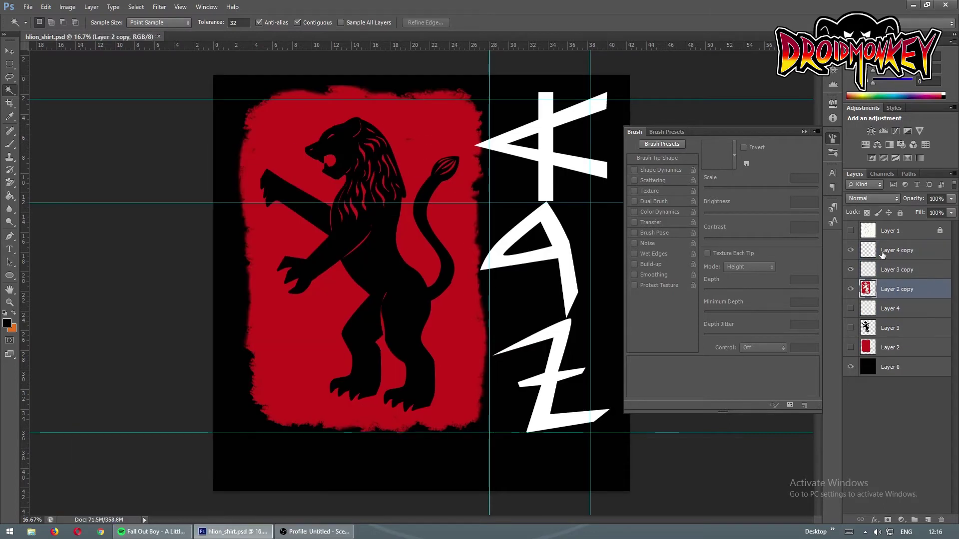
- Add a new texture layer filled with white, with black as the foreground colour
key("ctrl+shift+alt+n")
left_click(851, 250, "alt")
key("g")
left_click(300, 349)
left_click(7, 323)
left_click(159, 7)
- Render a Fibers texture on the new layer with adjusted fibre strength
left_click(309, 123)
left_click(533, 122)
left_click(159, 7)
left_click(310, 165)
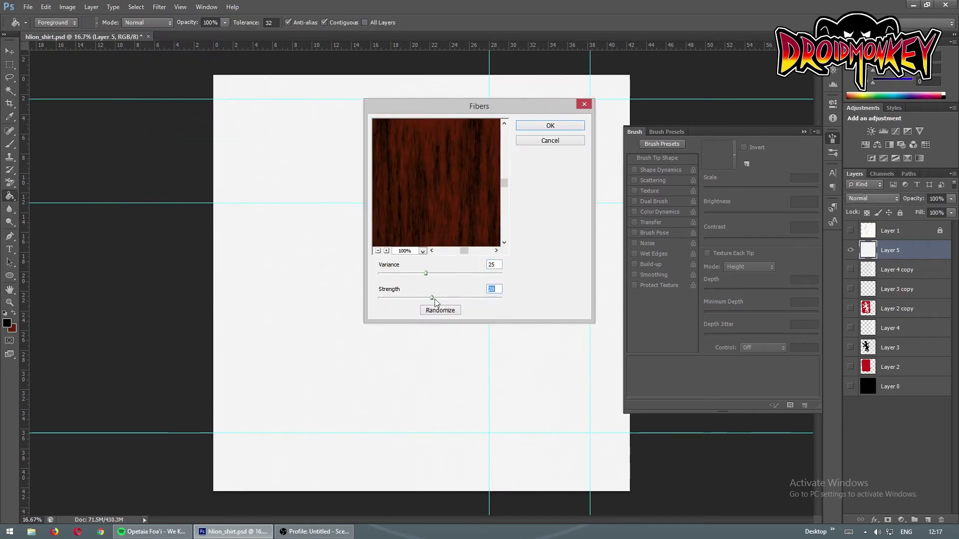
left_click(549, 125)
- Brighten the fibres with Levels and convert them to white scratches with Black & White
left_click(68, 7)
left_click(192, 41)
left_click_drag(583, 216, 605, 217)
left_click(743, 81)
left_click(67, 7)
left_click(201, 102)
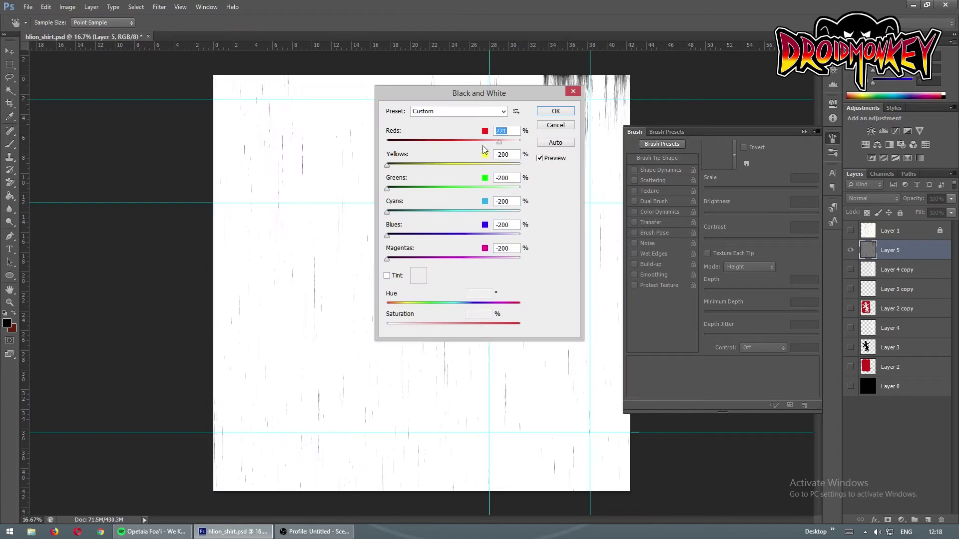
left_click(552, 111)
- Set the scratch layer's blend mode and toggle its visibility over the red panel copy
left_click(873, 198)
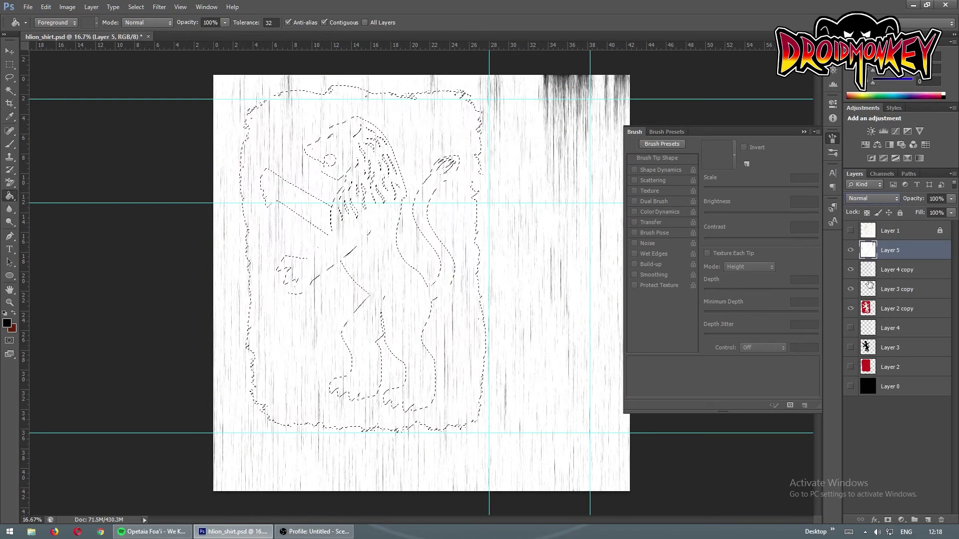
key("w")
left_click(896, 308)
left_click(850, 250)
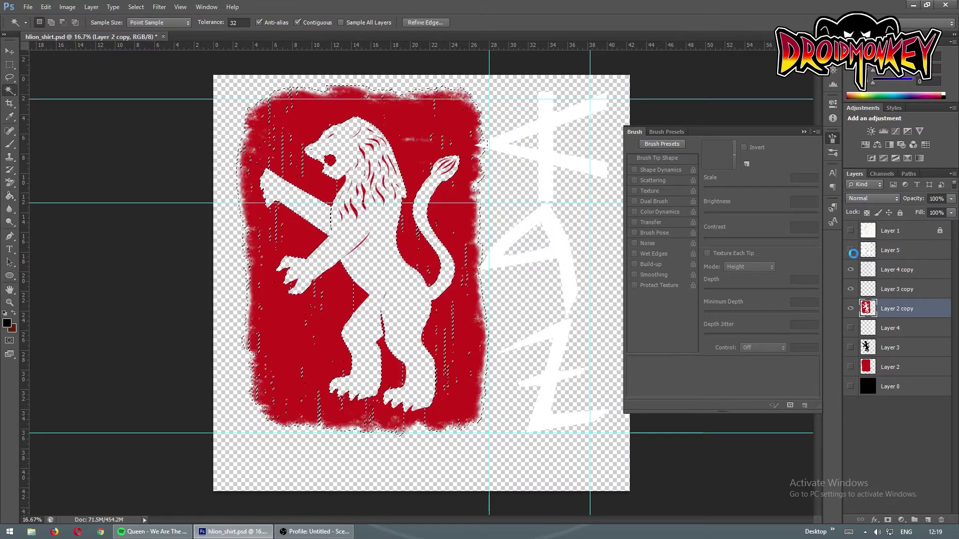
left_click(879, 250)
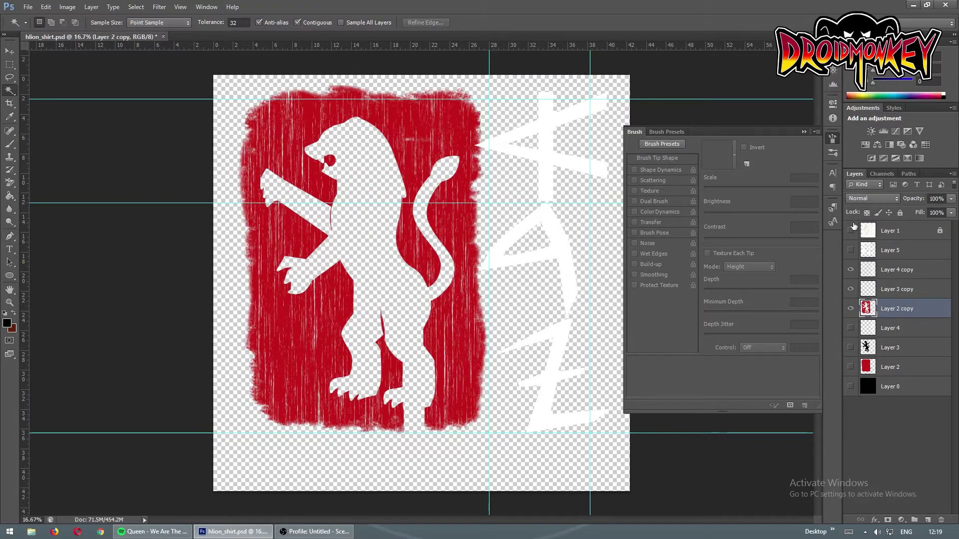
left_click(851, 251)
- Duplicate the scratch texture, rotate the copy 90 degrees and brighten it with Levels
key("ctrl+j")
key("ctrl+t")
key("Return")
left_click(67, 7)
left_click(285, 114)
key("Return")
- Toggle the texture layers' visibility, show the black base, and select the red panel and KAZ letter copies
key("w")
left_click(897, 328)
left_click(850, 250)
left_click(851, 270)
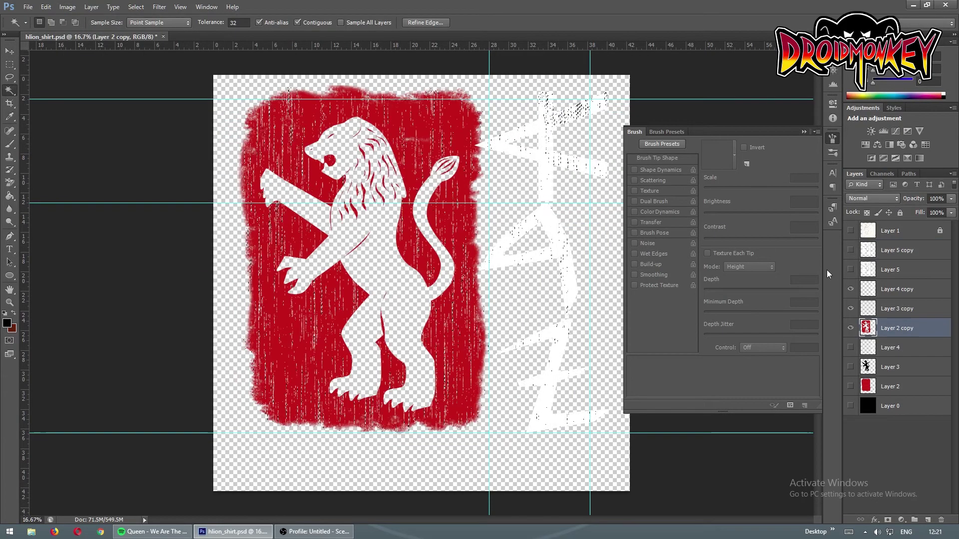
left_click(851, 406)
left_click(894, 289)
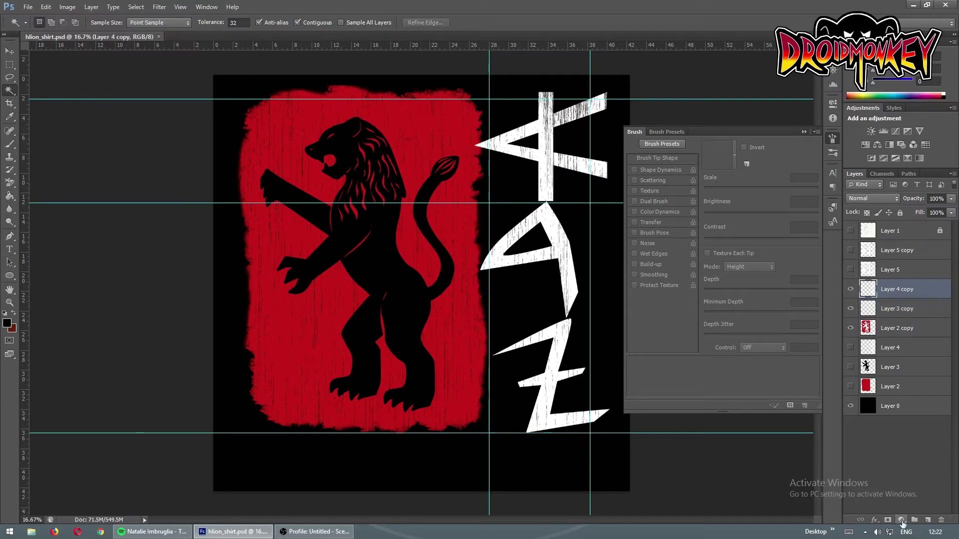
- Add a Vibrance adjustment left at zero and a Brightness/Contrast adjustment that darkens slightly and boosts contrast
left_click(919, 131)
left_click_drag(756, 136, 749, 137)
mouse_move(756, 158)
left_mouse_down()
mouse_move(769, 158)
mouse_move(756, 136)
mouse_move(755, 159)
mouse_move(749, 153)
left_mouse_up()
left_click(901, 519)
left_click(889, 338)
left_click_drag(738, 174, 789, 175)
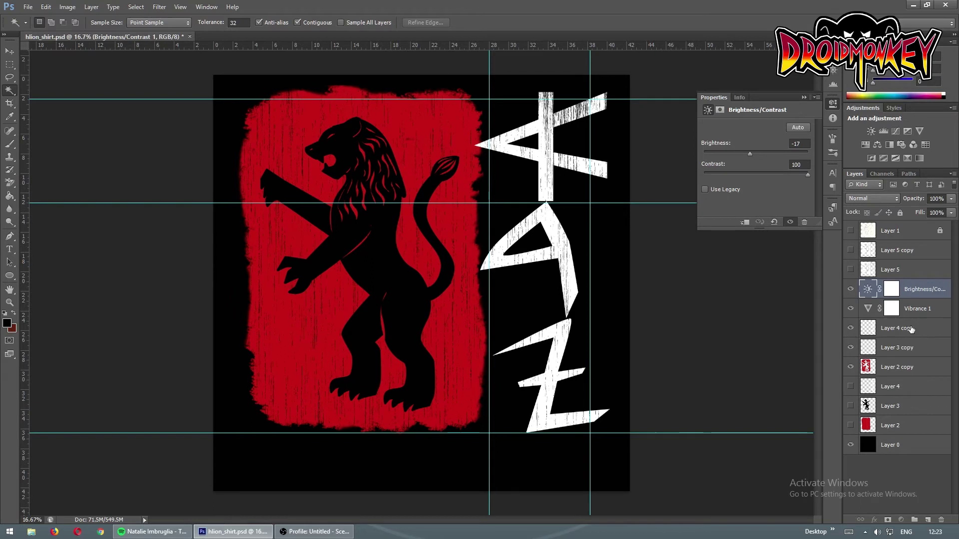
- Apply Gaussian Blur to the red panel copy, then select the KAZ letters copy
left_click(159, 7)
left_click(322, 180)
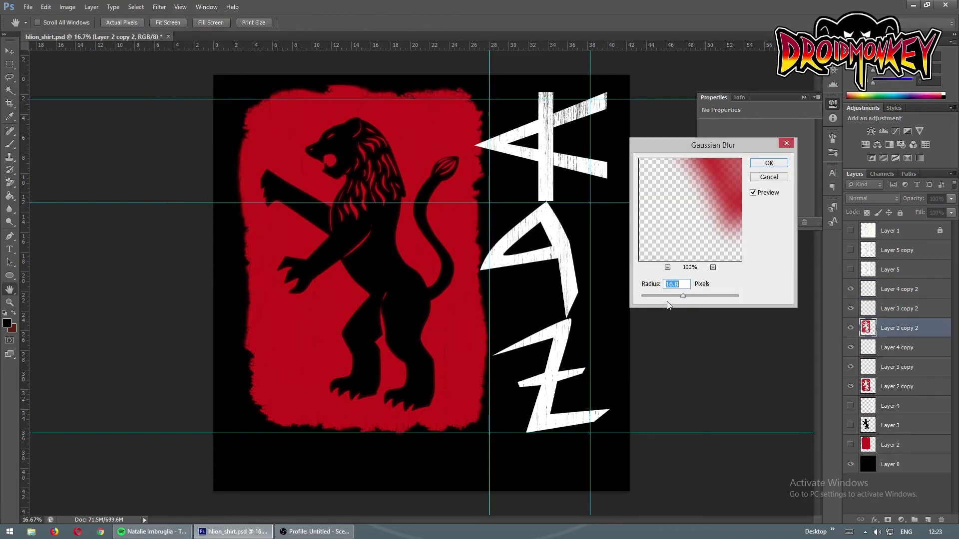
left_click(769, 163)
left_click(851, 289)
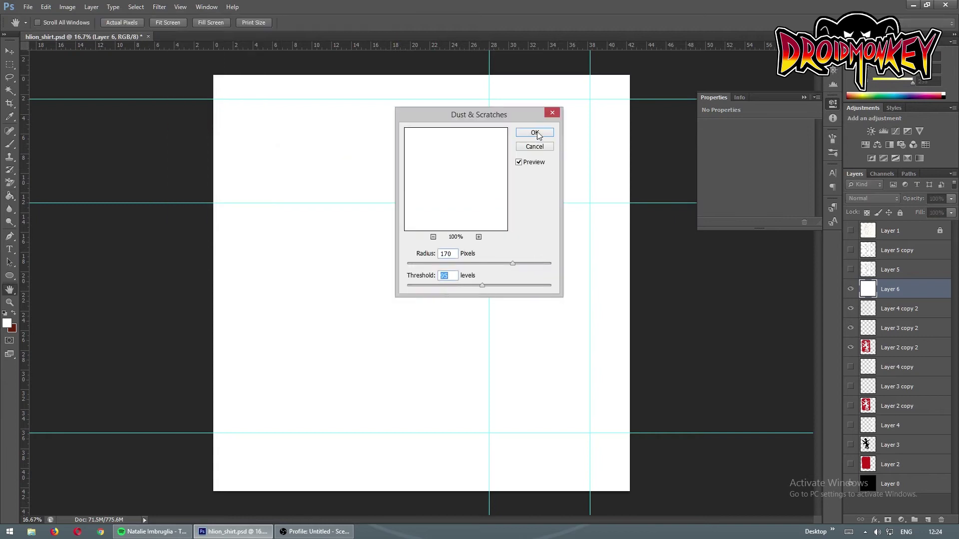
- Apply Dust & Scratches, set the white layer to Multiply, deselect and remove the white fill
left_click(527, 132)
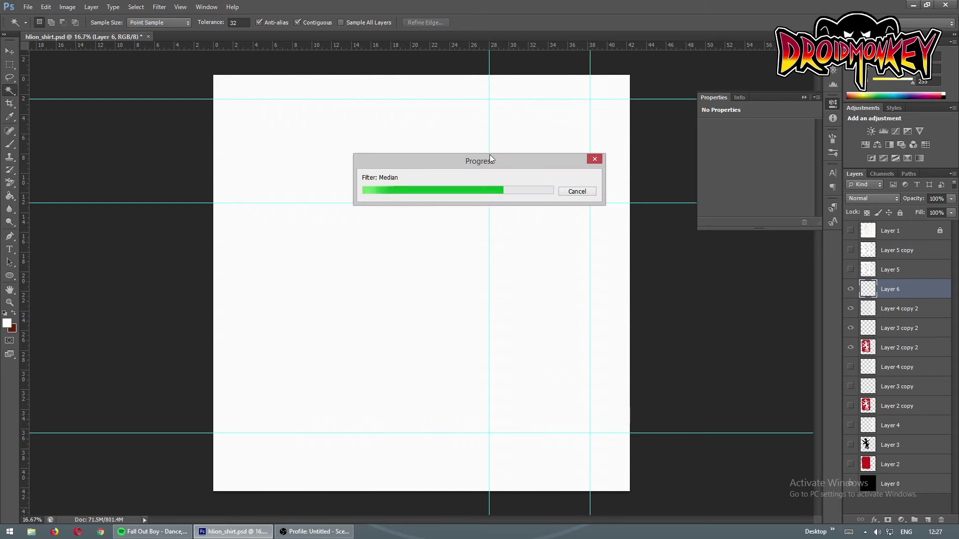
key("shift+alt+m")
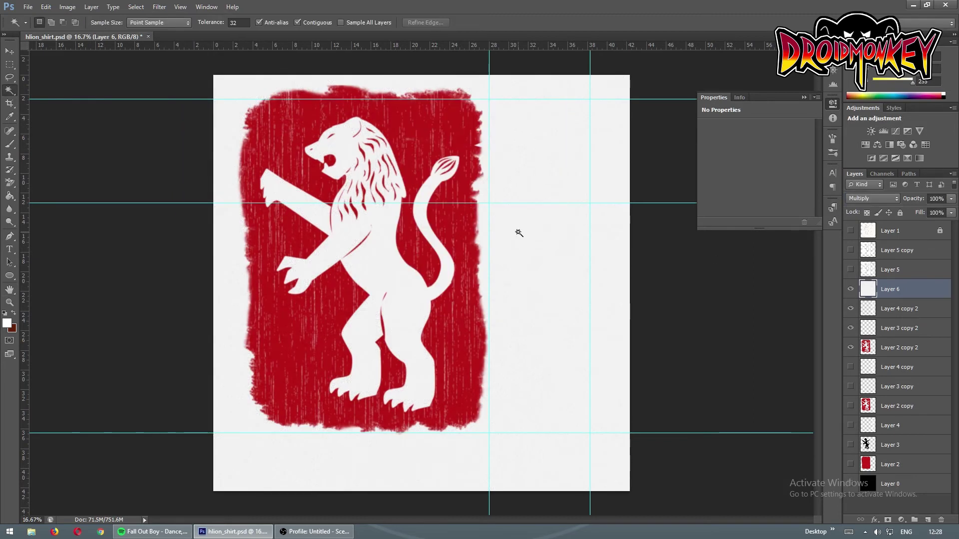
key("ctrl+d")
key("g")
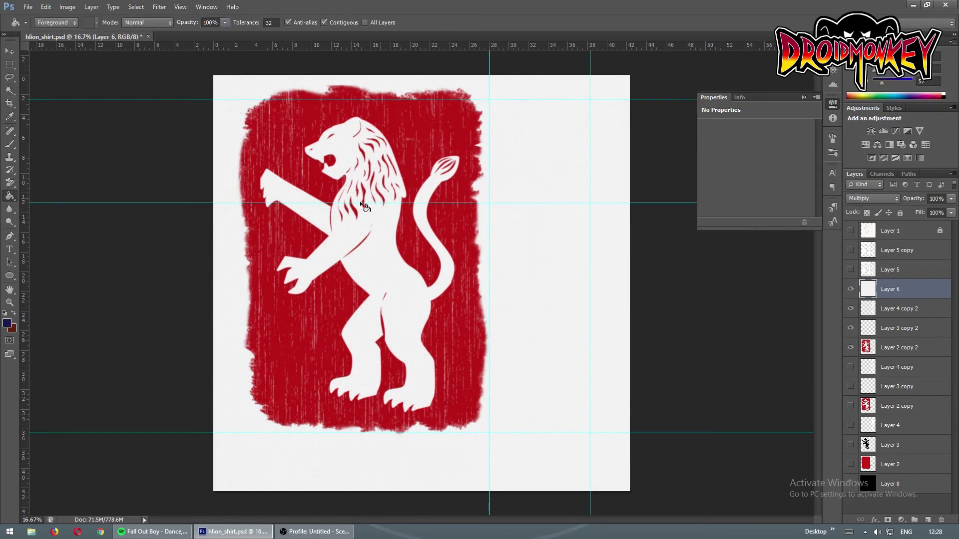
key("ctrl+alt+z")
key("ctrl+alt+z")
- Purge cached memory, then fill the empty layer dark blue and add a noise texture
right_click(226, 158)
left_click(45, 7)
left_click(185, 296)
left_click(453, 207)
left_click(226, 258)
key("ctrl+f")
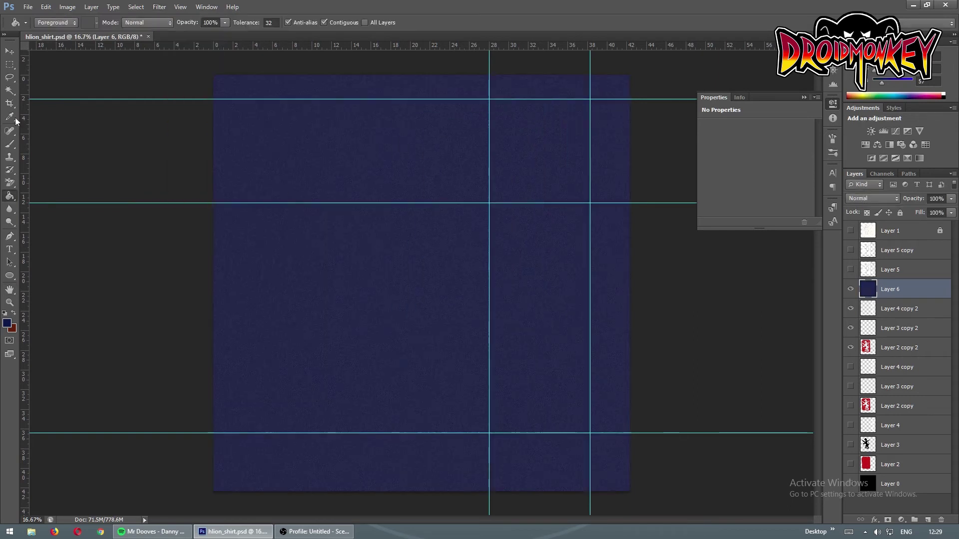
- Render black-and-white Clouds on new Layer 7, set its blend mode, and delete the blue noise layer
key("w")
key("ctrl+shift+n")
key("d")
left_click(159, 7)
left_click(301, 150)
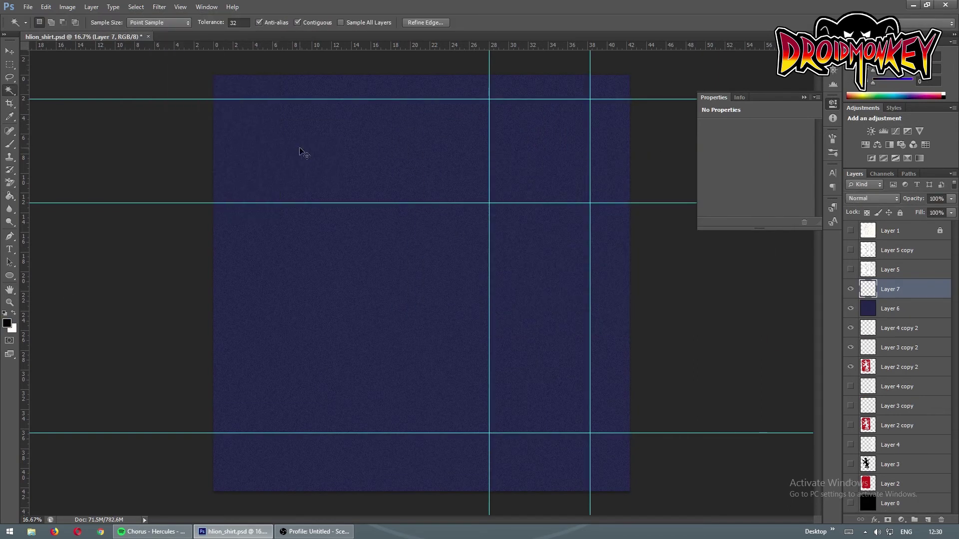
left_click(871, 198)
key("ctrl+alt+f")
key("Return")
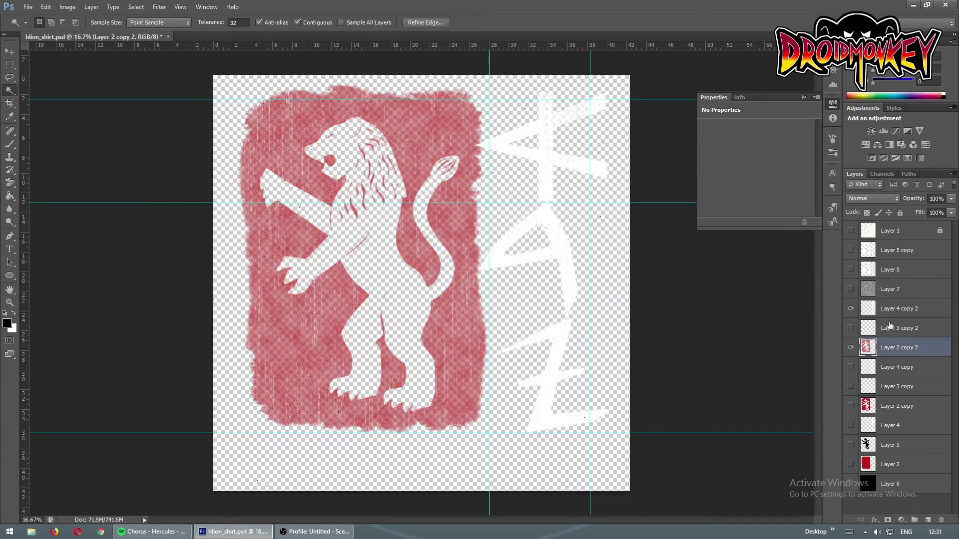
- Duplicate the lettering and panel layers, then delete the extra KAZ letter copies
left_click_drag(930, 519, 930, 520)
mouse_move(894, 338)
left_mouse_down()
mouse_move(865, 367)
mouse_move(867, 414)
left_mouse_up()
key("Delete")
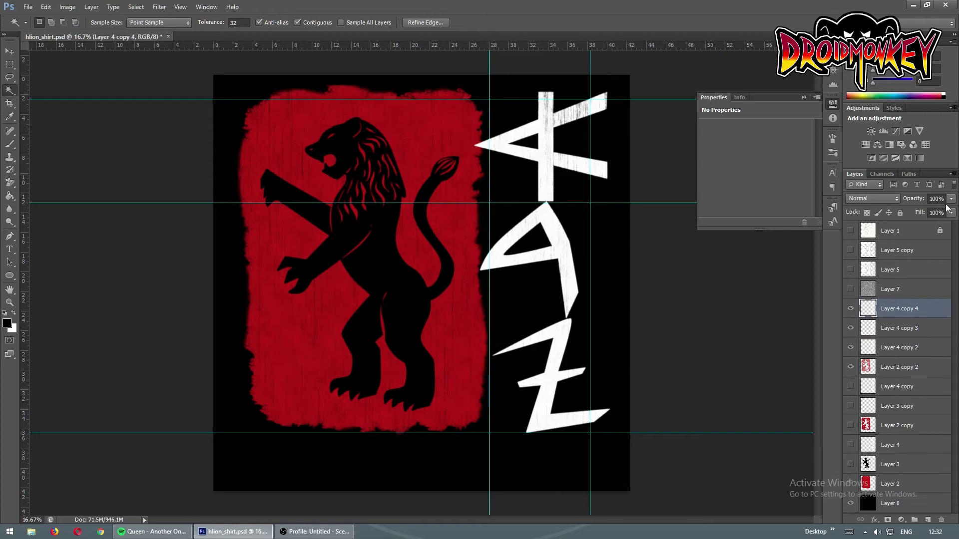
key("2")
key("4")
key("Delete")
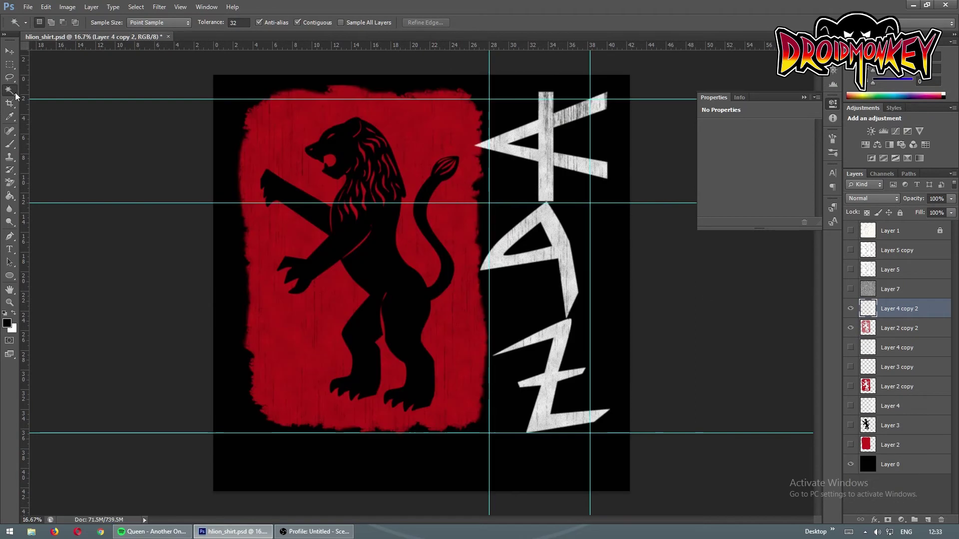
- Try a green fill on the black background, undo it and save the design
key("g")
left_click(889, 463)
left_click(603, 367)
key("ctrl+z")
key("ctrl+s")
- Make Layer 5 visible and fill it with a purple foreground colour
left_click(892, 250)
key("Delete")
left_click(850, 250)
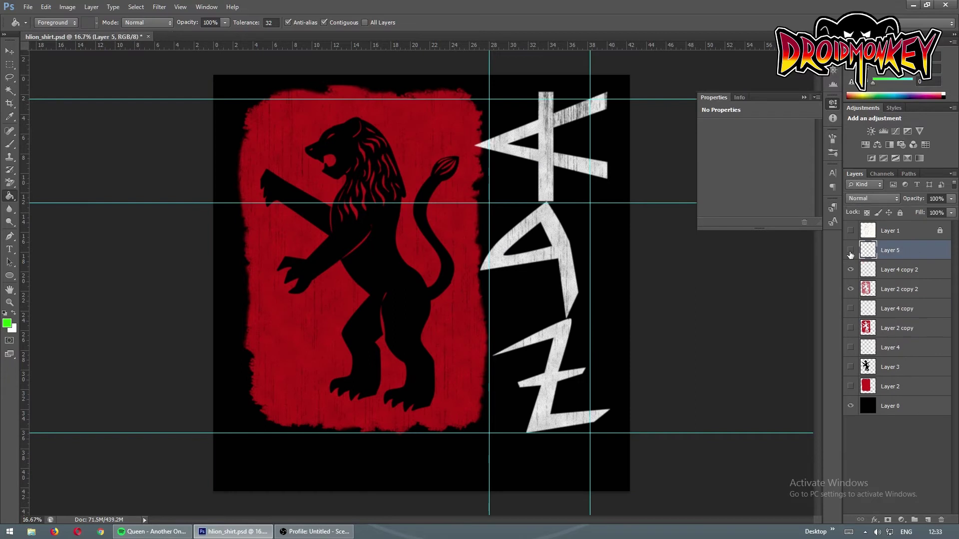
key("i")
left_click(7, 324)
left_click(635, 219)
key("Return")
key("g")
left_click(349, 300)
- Lower Layer 5's opacity to 18%, wand-select the lion panel area, then deselect
left_click_drag(951, 198, 912, 211)
scroll(858, 199, "down", 2)
key("w")
left_click(891, 289)
left_click(617, 259)
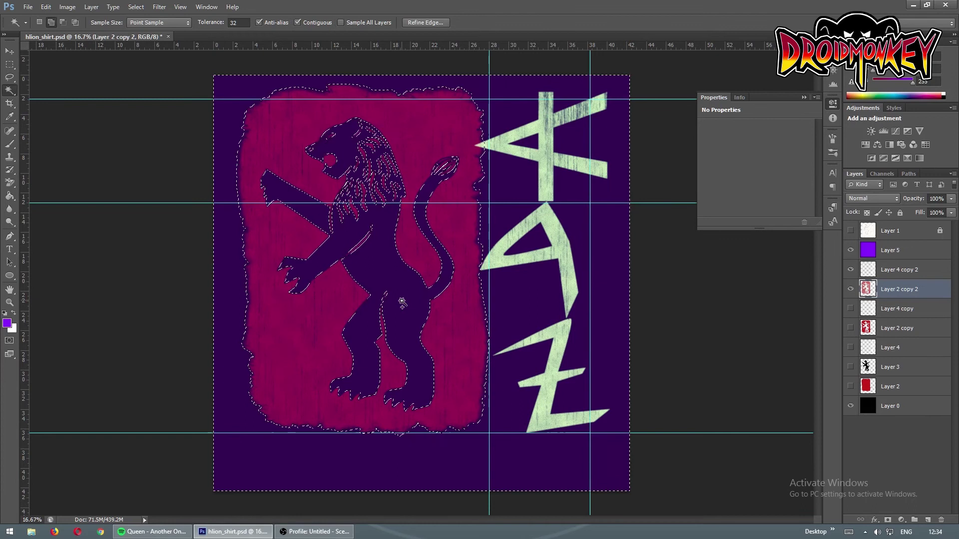
left_click(892, 269, "ctrl")
left_click(616, 259, "shift")
key("Return")
key("ctrl+d")
- Select Layer 5 alone and cycle through its blend modes, including Difference
left_click(892, 249)
scroll(849, 198, "down", 2)
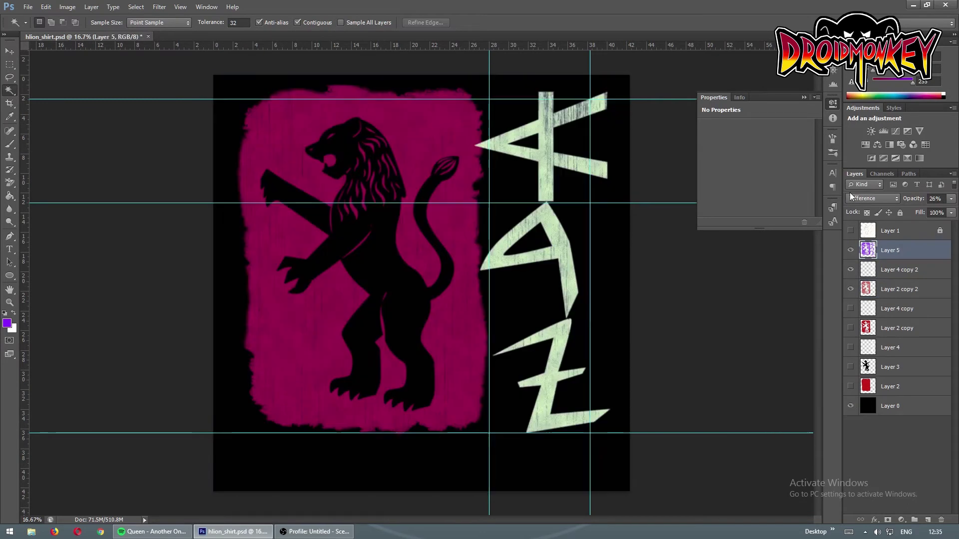
scroll(883, 215, "up", 10)
scroll(883, 215, "up", 9)
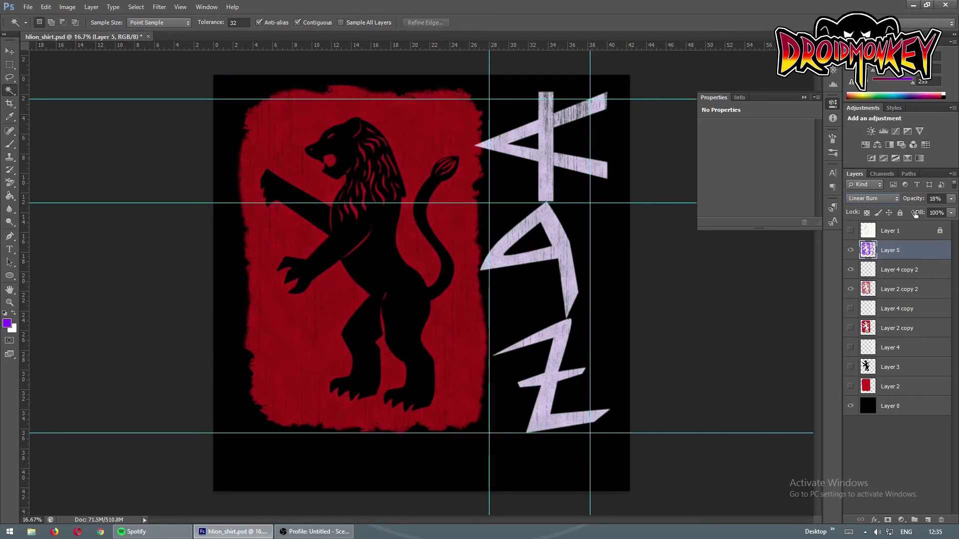
scroll(903, 214, "up", 2)
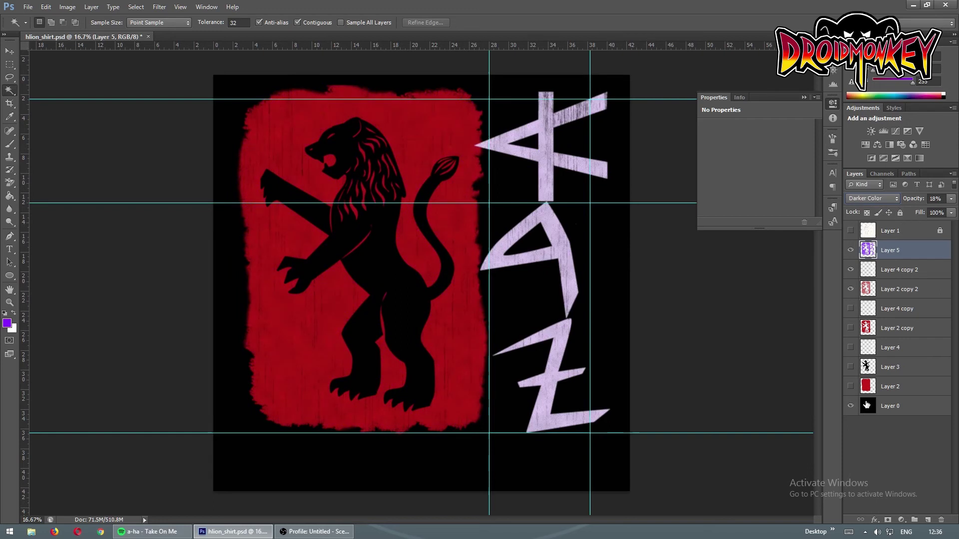
- Try red, yellow and orange fills on Layer 0, then refill it black
left_click(892, 405)
key("g")
left_click(600, 373)
left_click(612, 148)
left_click(507, 300)
key("d")
left_click(608, 390)
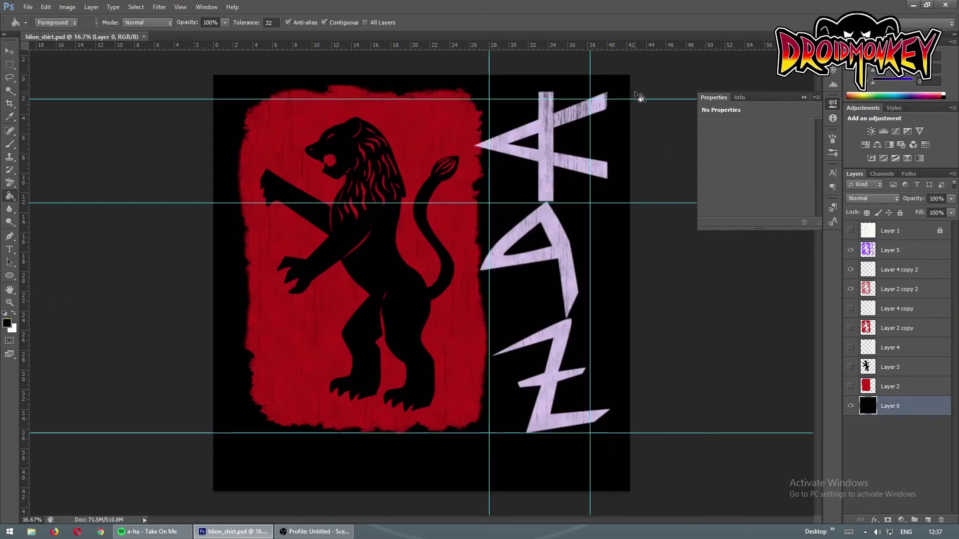
- Fill a new layer red, hide the purple overlay, and add a grid pattern overlay to it
key("ctrl+shift+n")
key("Return")
left_click(550, 249)
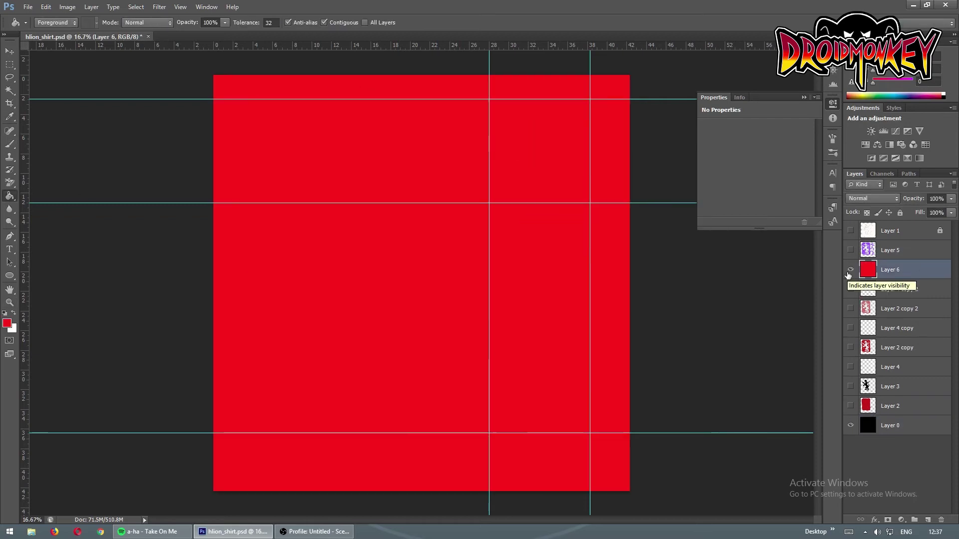
double_click(924, 270)
left_click(570, 338)
left_click(710, 268)
double_click(694, 316)
left_click(710, 268)
left_click(677, 315)
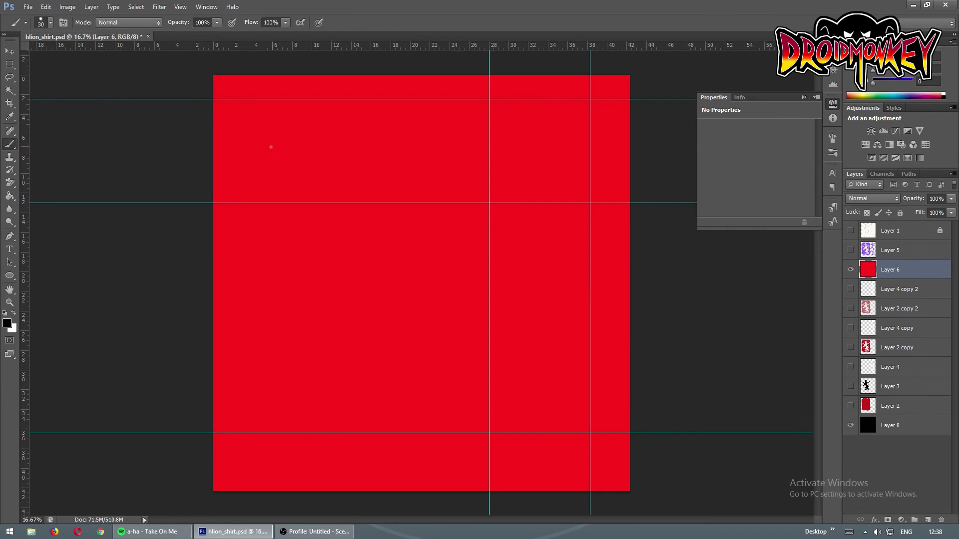
- Add a new layer and flip and mirror the Greek-key strip into a double row
key("v")
key("ctrl+shift+alt+n")
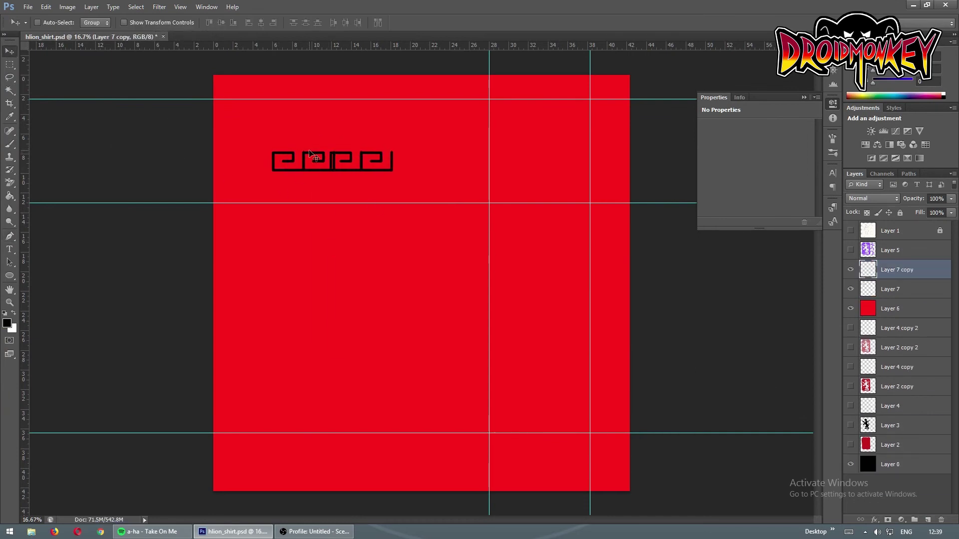
left_click(45, 7)
left_click(228, 304)
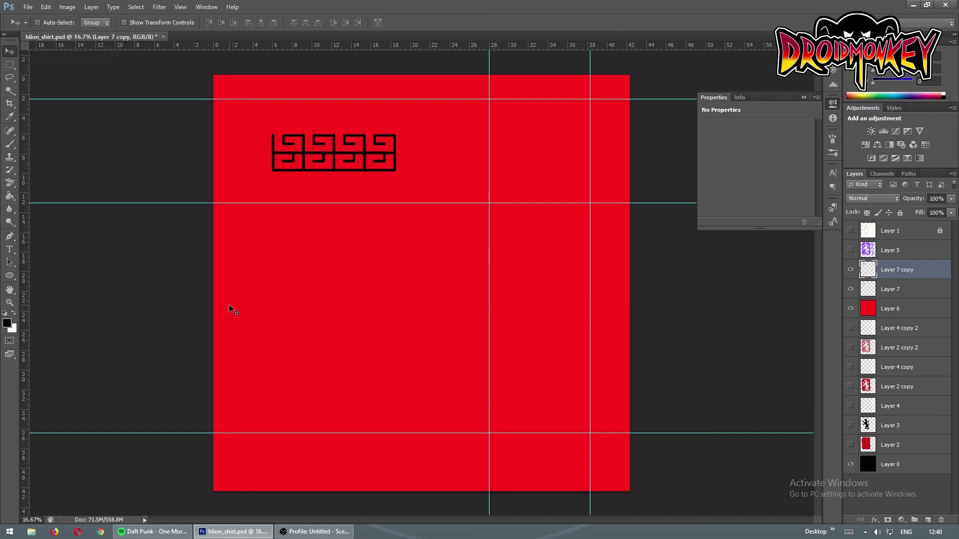
left_click(217, 312)
- Duplicate the Greek-key rows, flip the copy, and select the Greek-key block
key("ctrl+j")
left_click(46, 7)
left_click(235, 320)
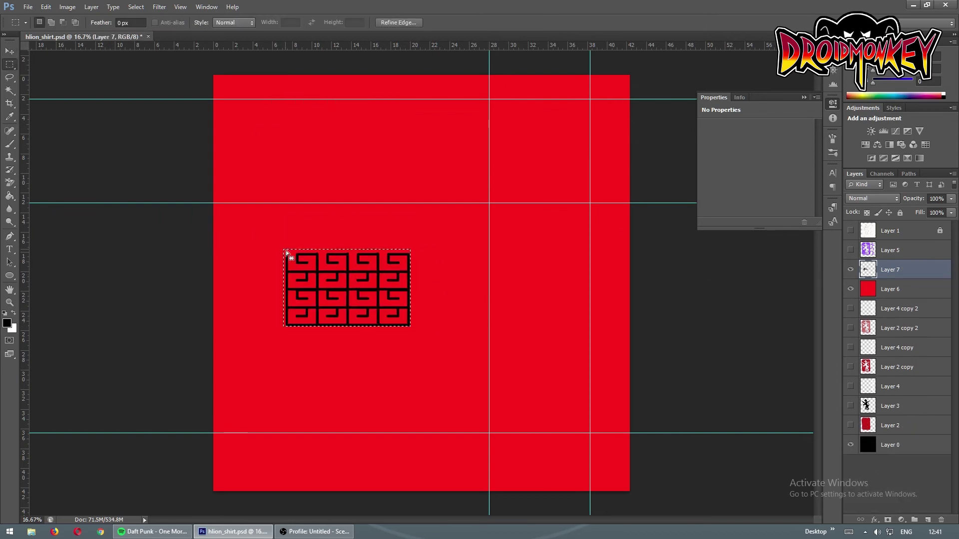
left_click_drag(286, 328, 413, 252)
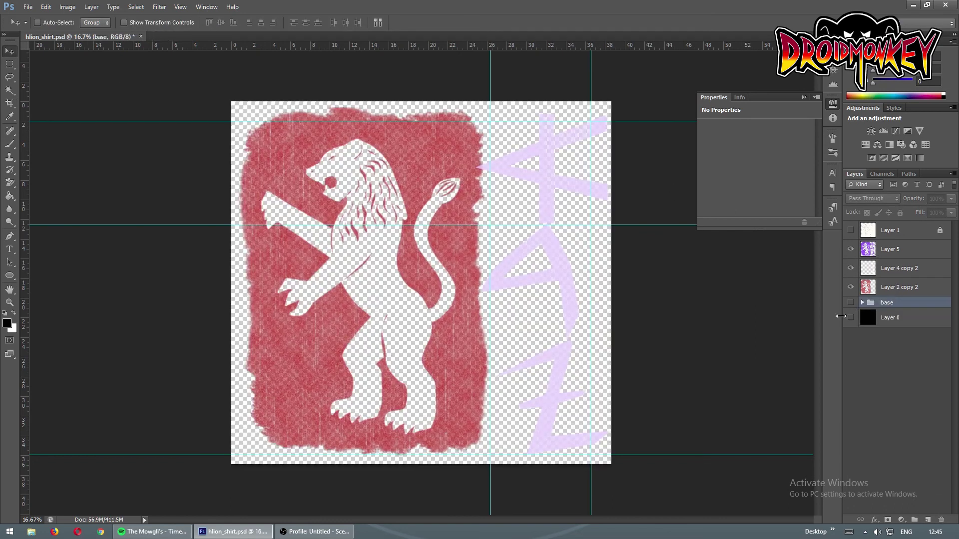
- Scroll down the layer list to reach the lower layers
scroll(862, 199, "down", 7)
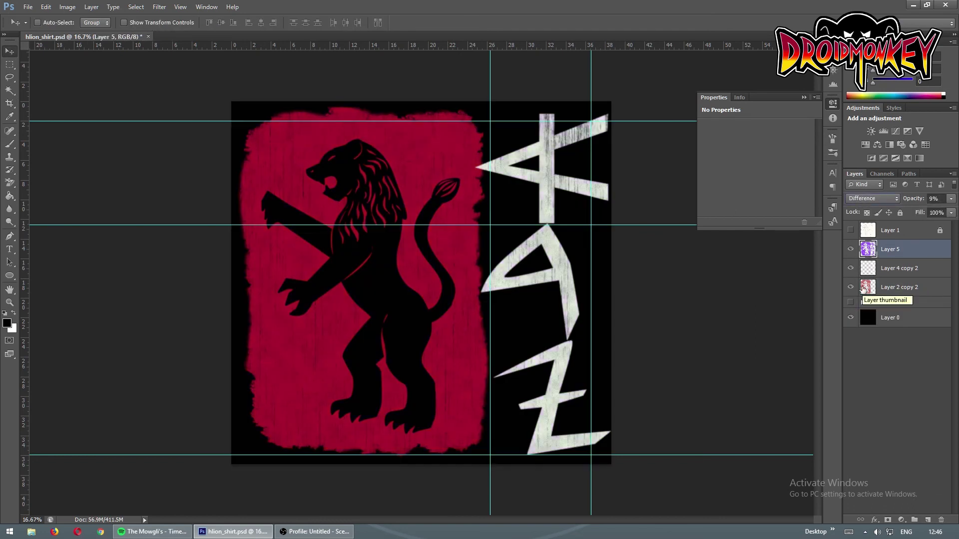